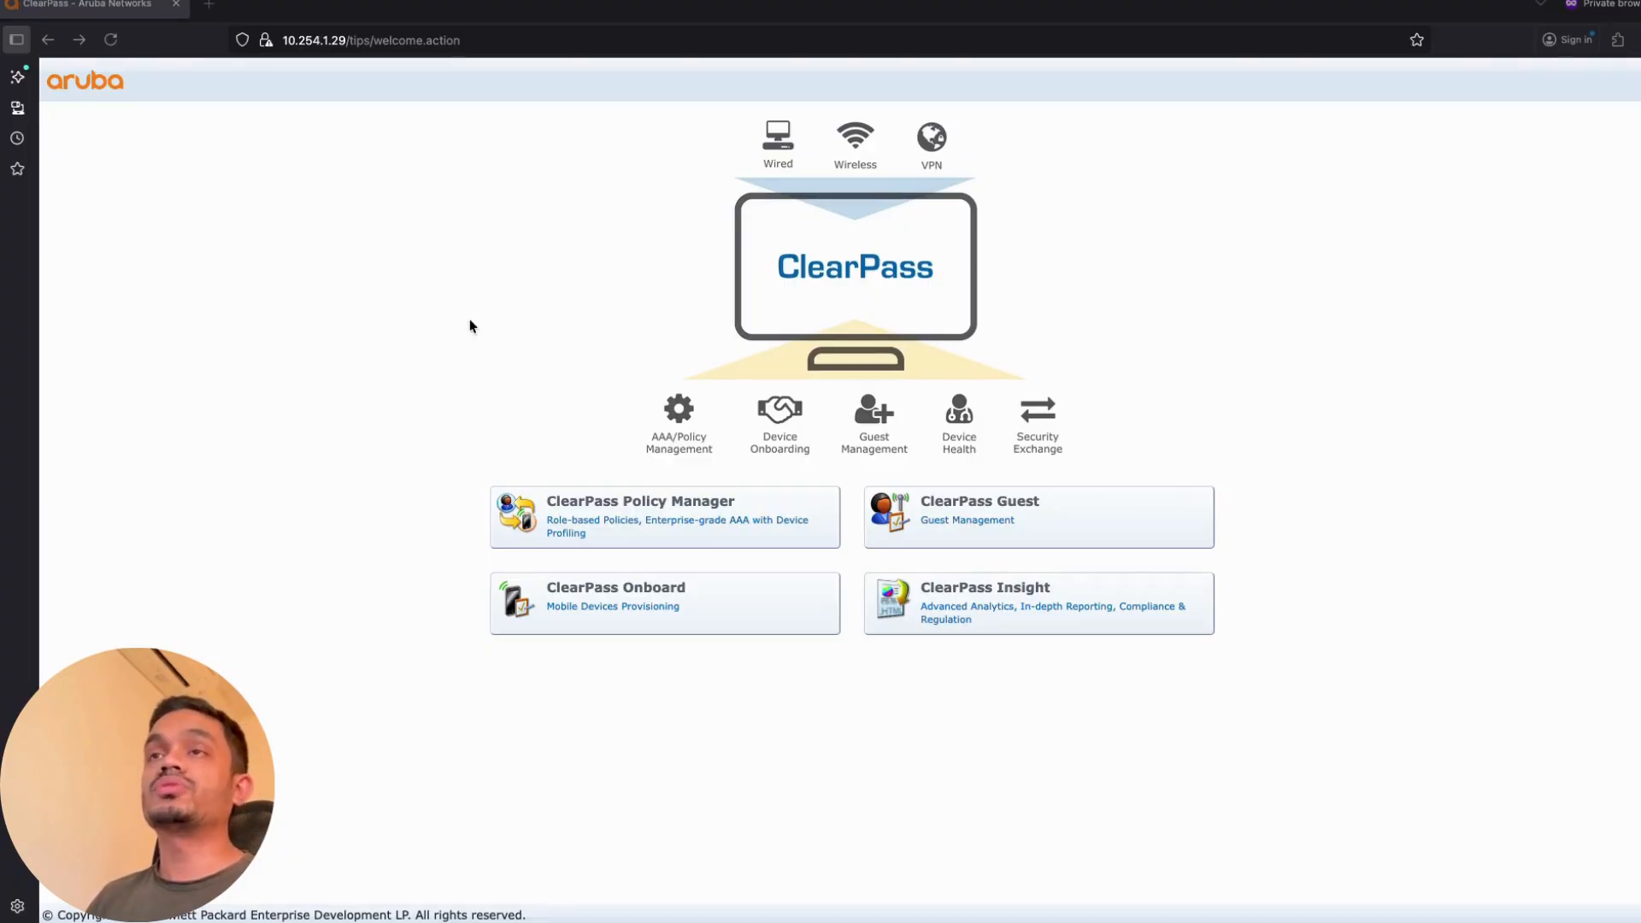
# Step: Open the ClearPass Policy Manager tile to reach its platform activation key page
pyautogui.click(660, 526)
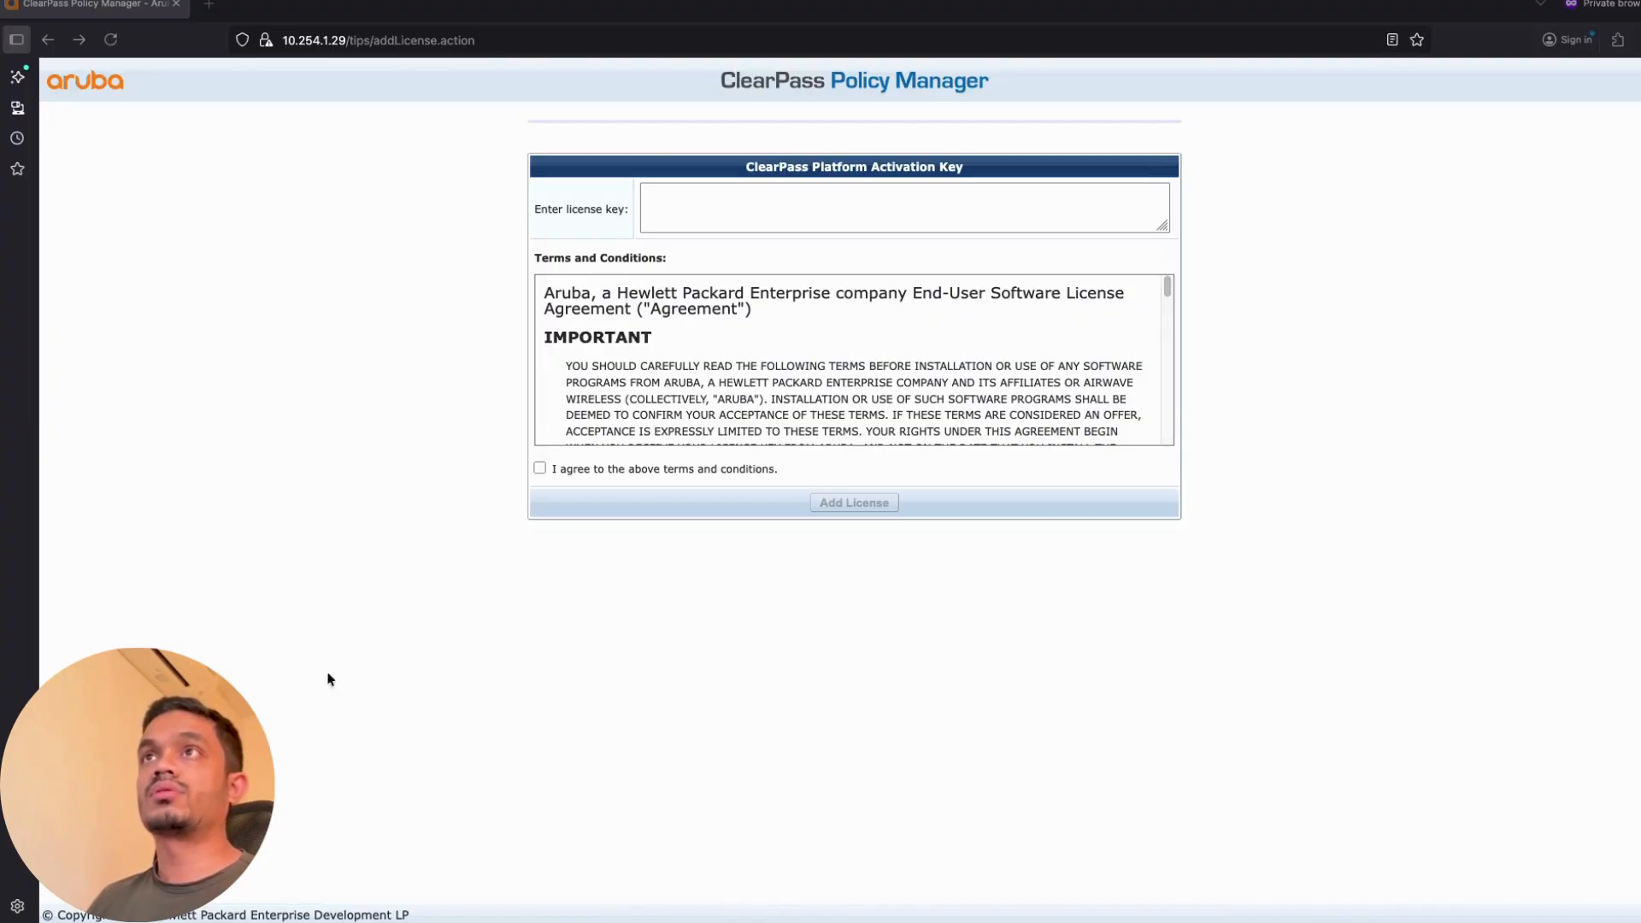
# Step: Paste the platform license key, accept the terms and conditions, and add the license
pyautogui.click(736, 191)
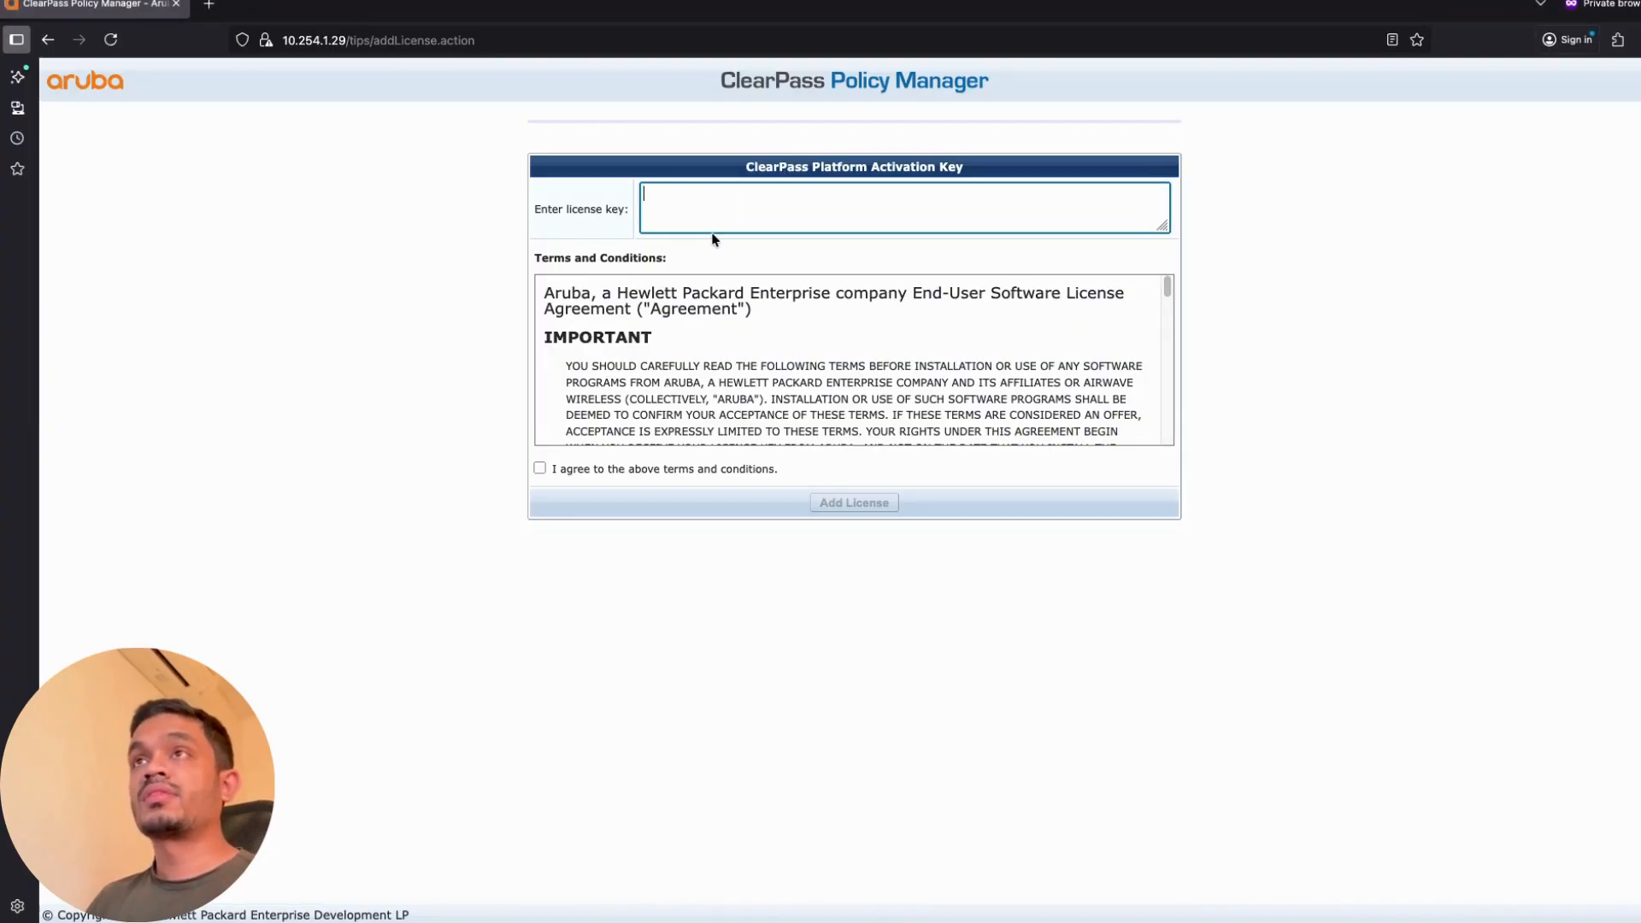
pyautogui.hotkey('ctrl', 'v')
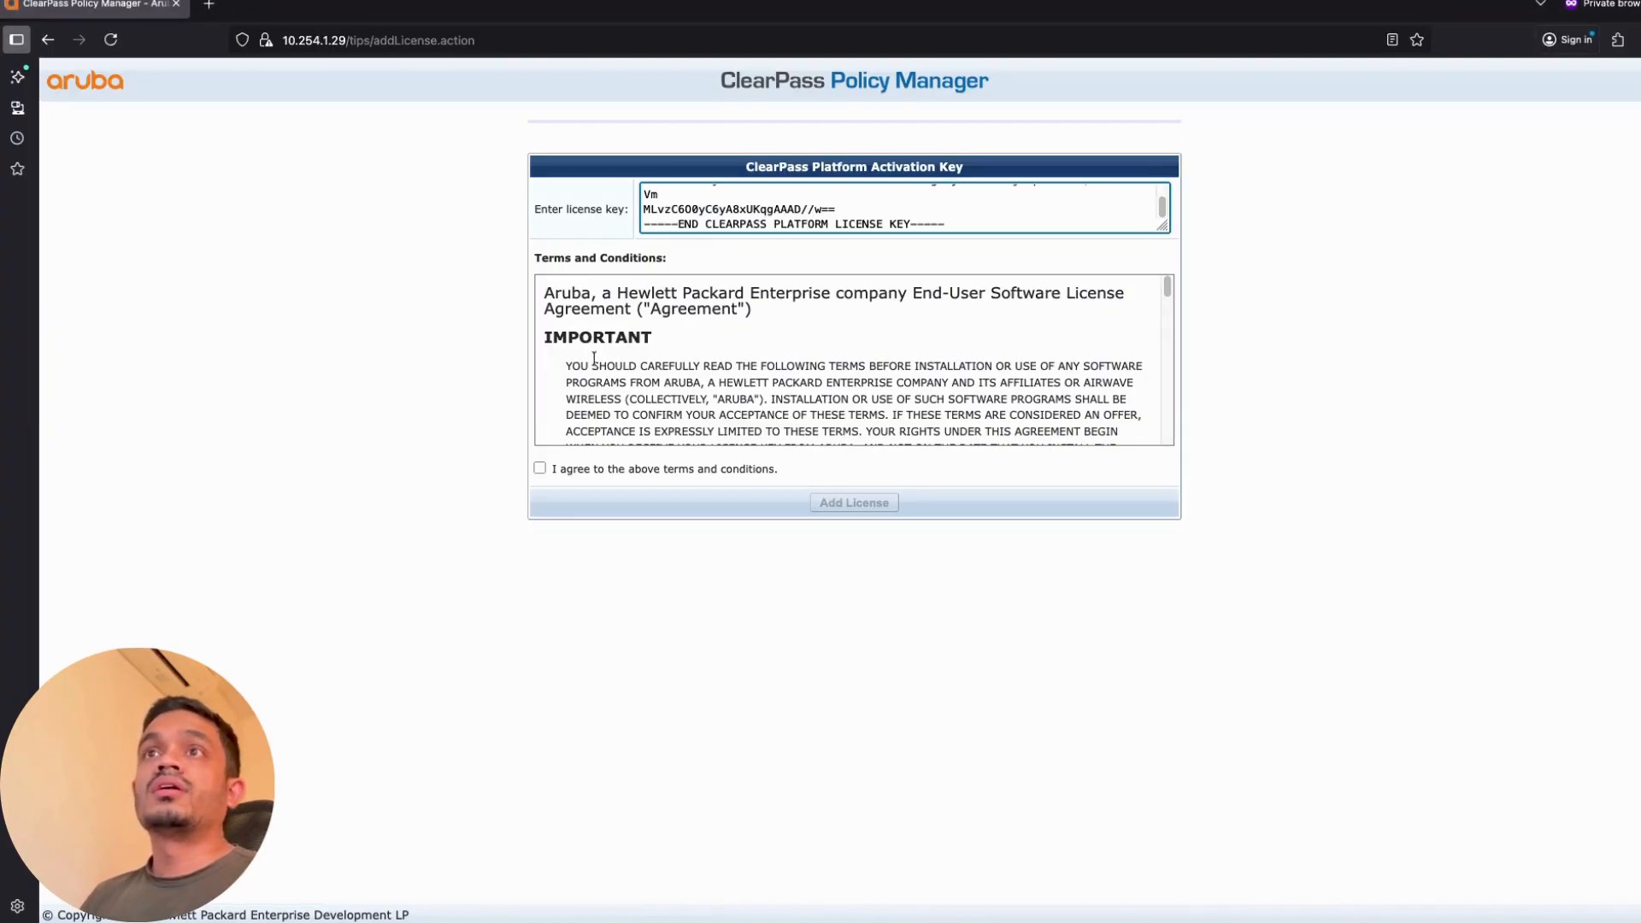
pyautogui.click(539, 468)
pyautogui.click(836, 505)
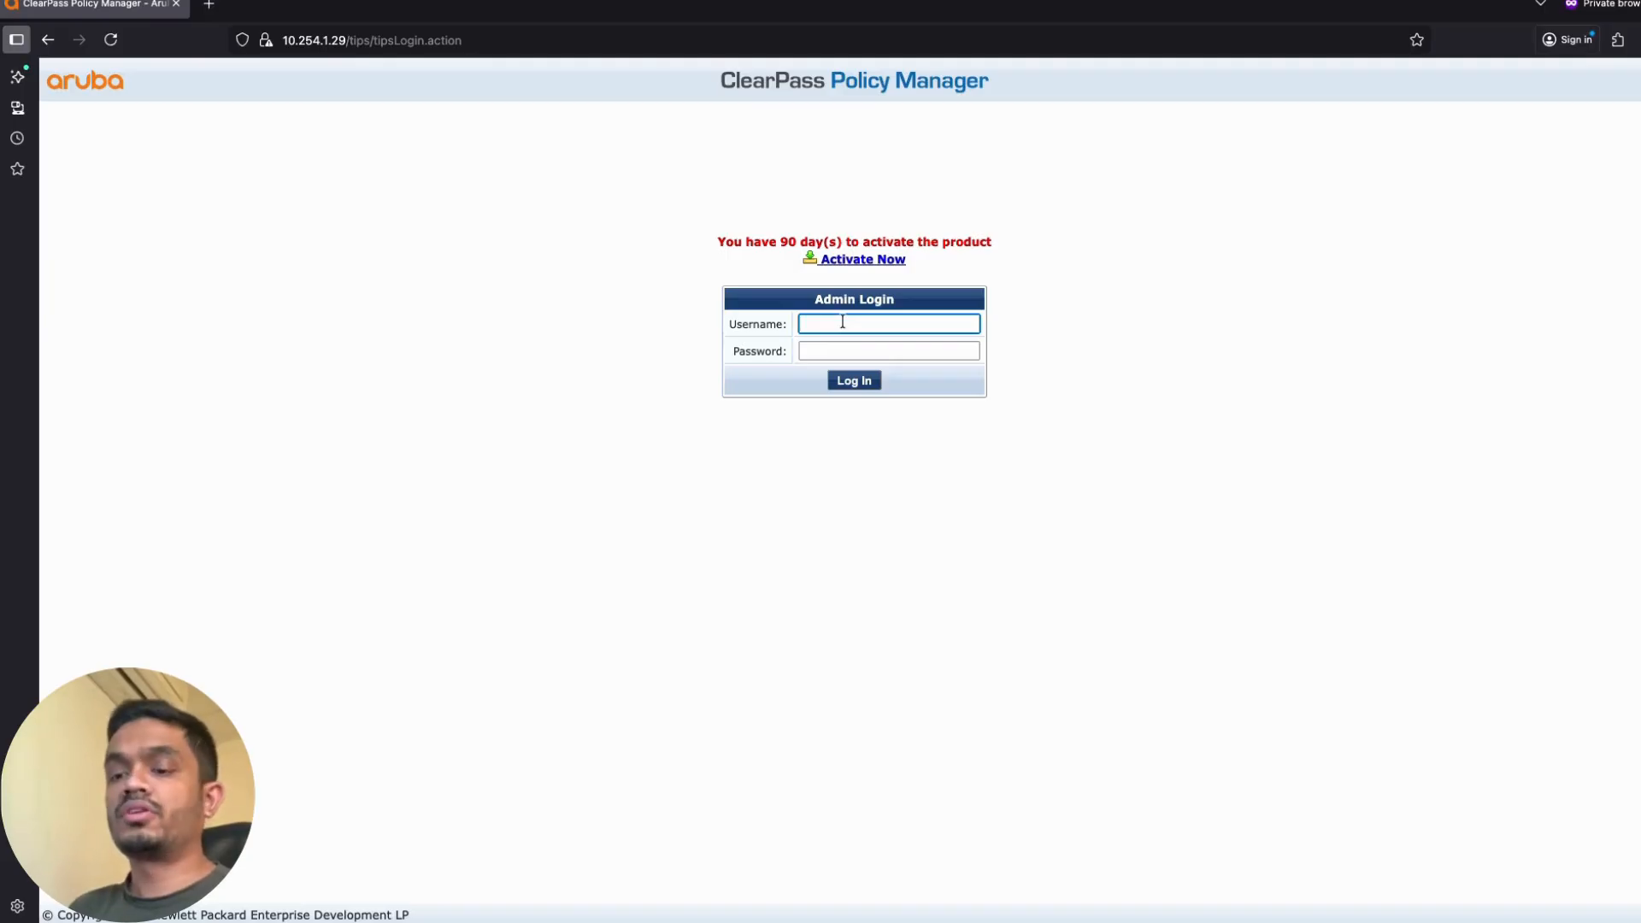
# Step: Log in with username 'admin' and the administrator password
pyautogui.write('admin')
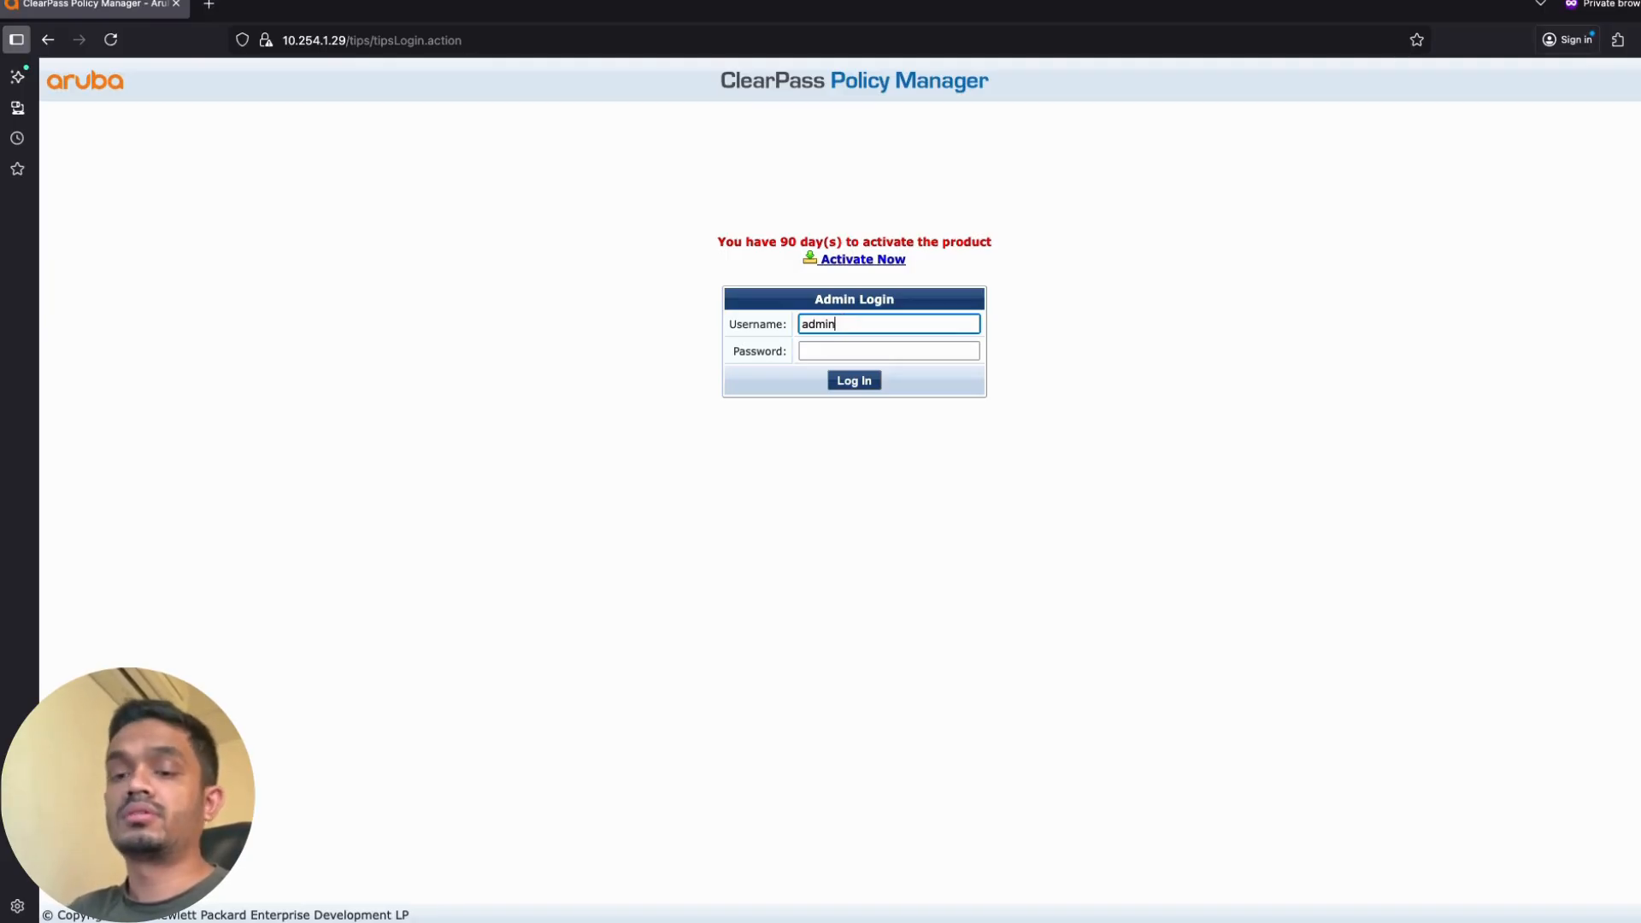
pyautogui.press('Tab')
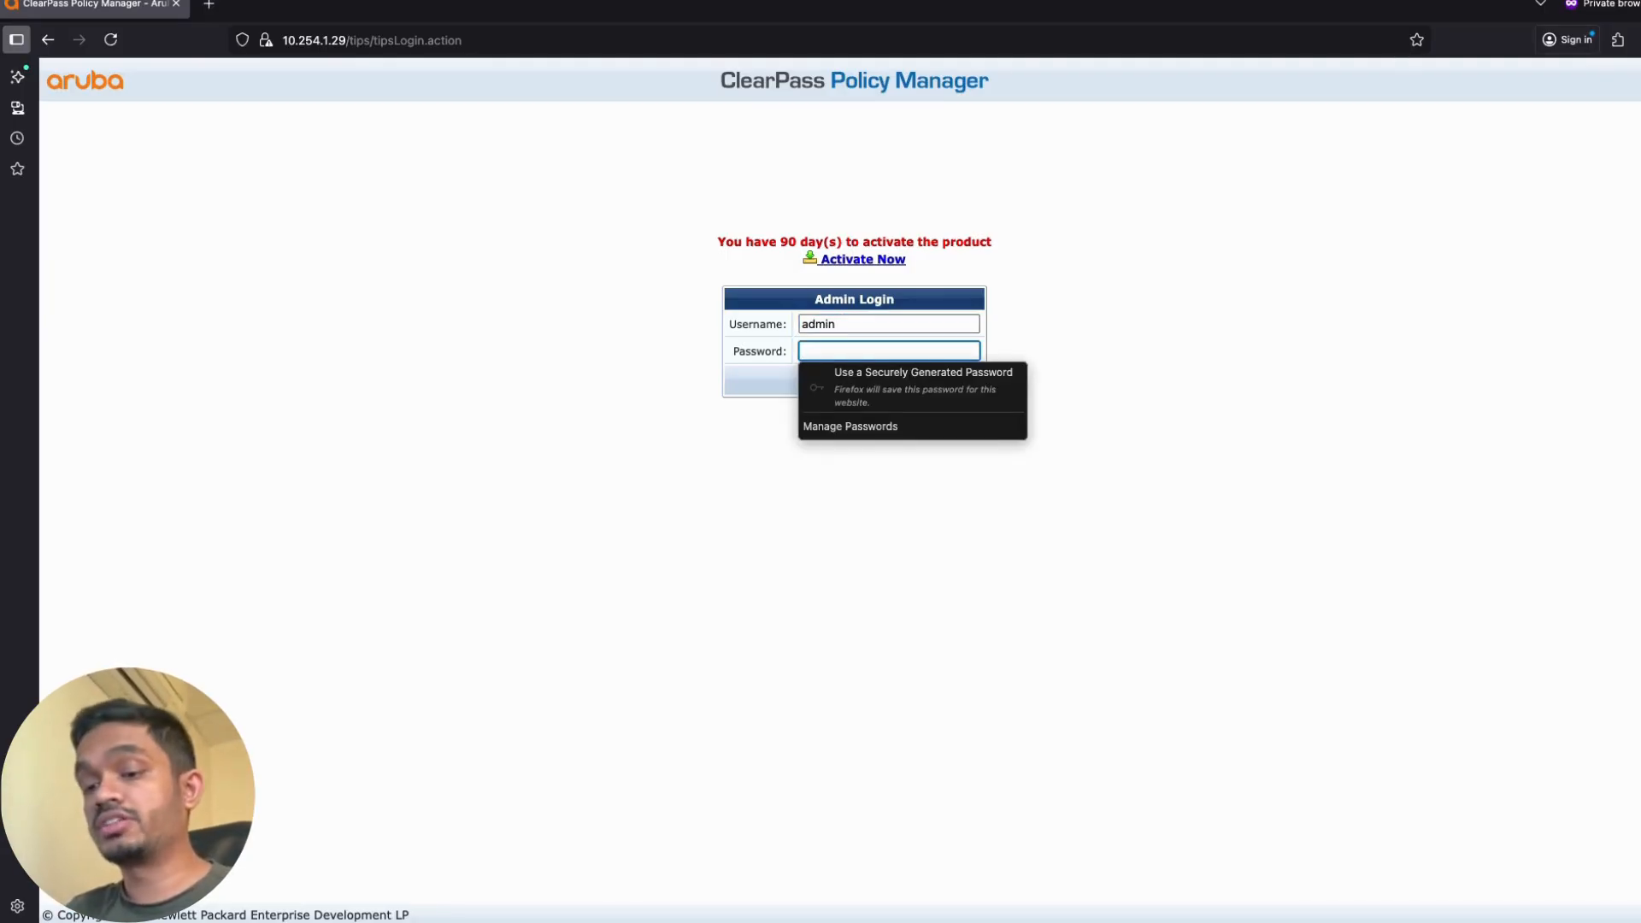
pyautogui.write('a')
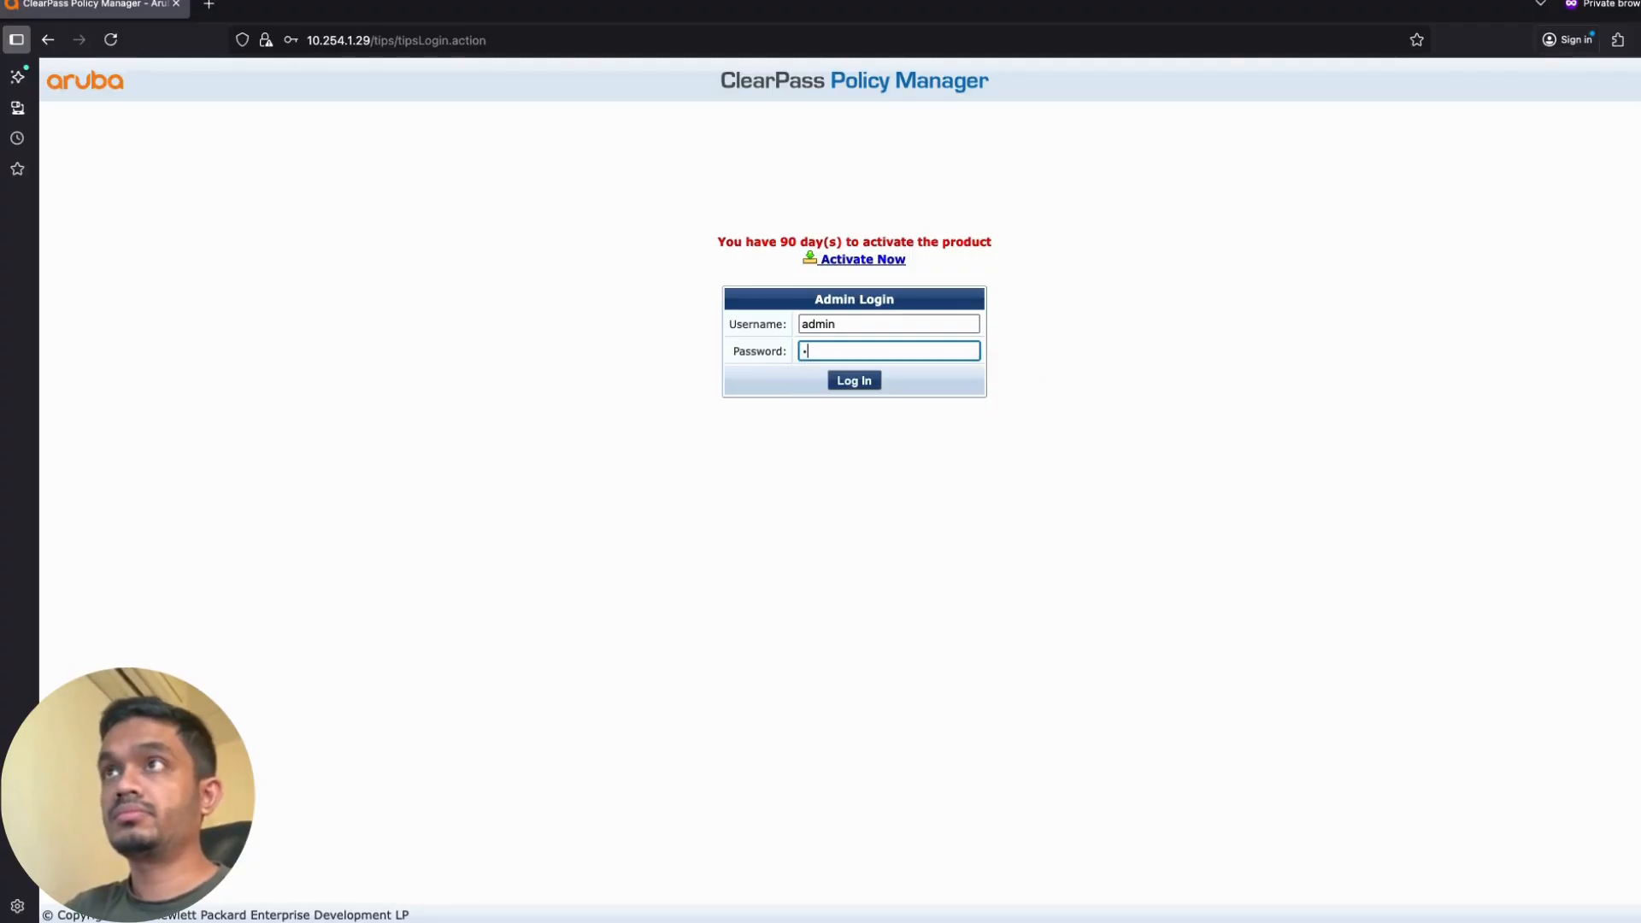
pyautogui.write('ruba12')
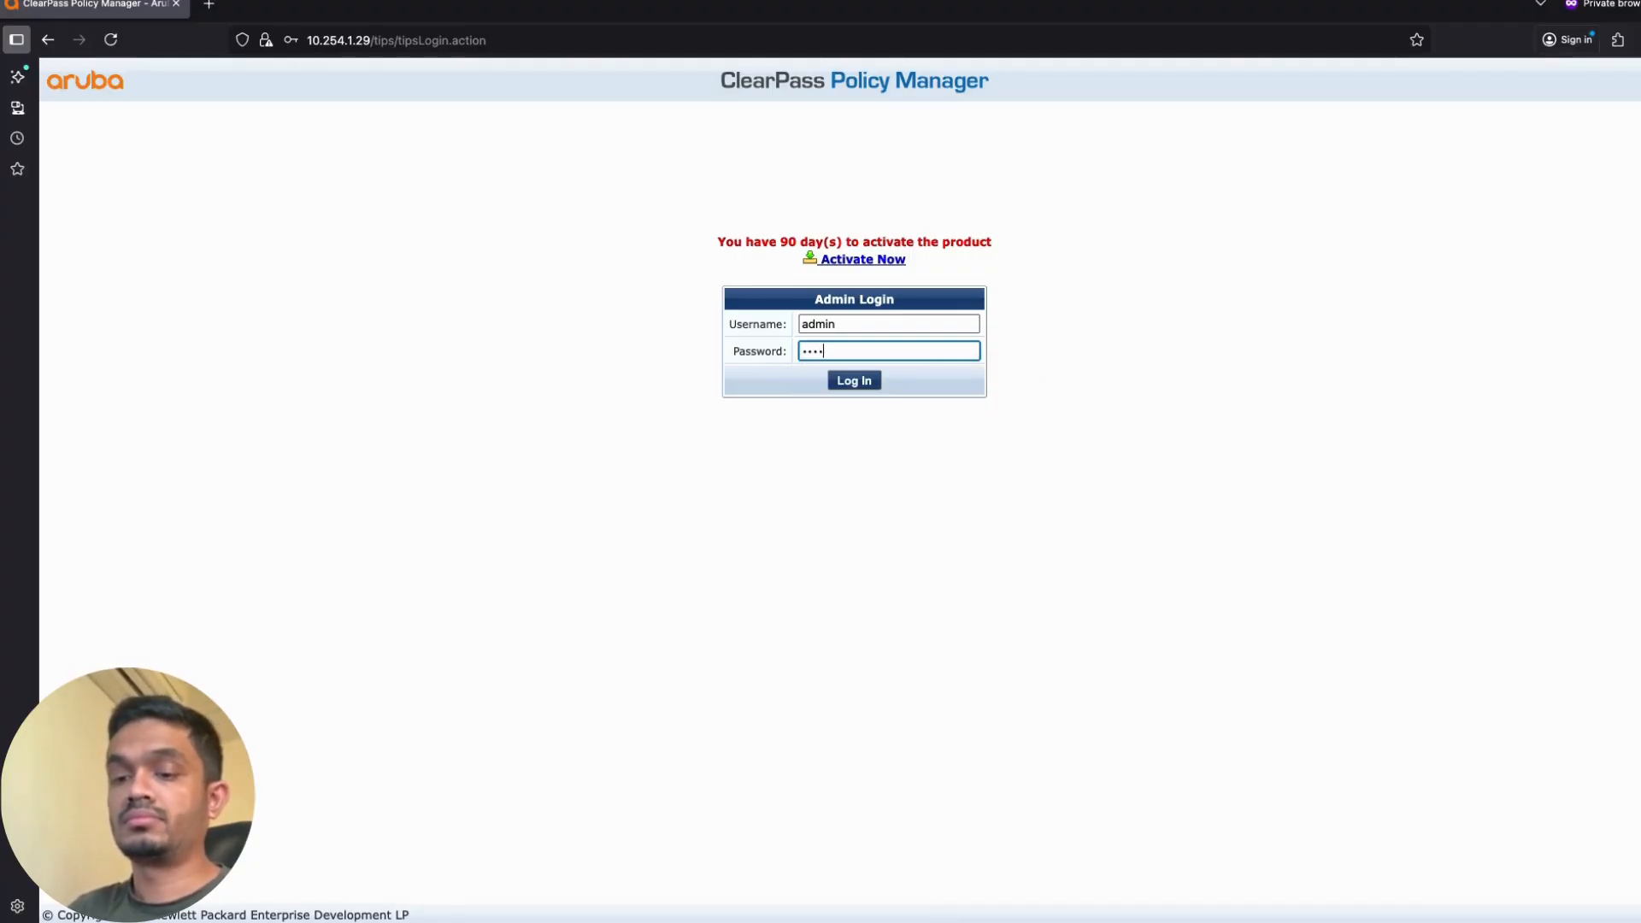
pyautogui.press('Return')
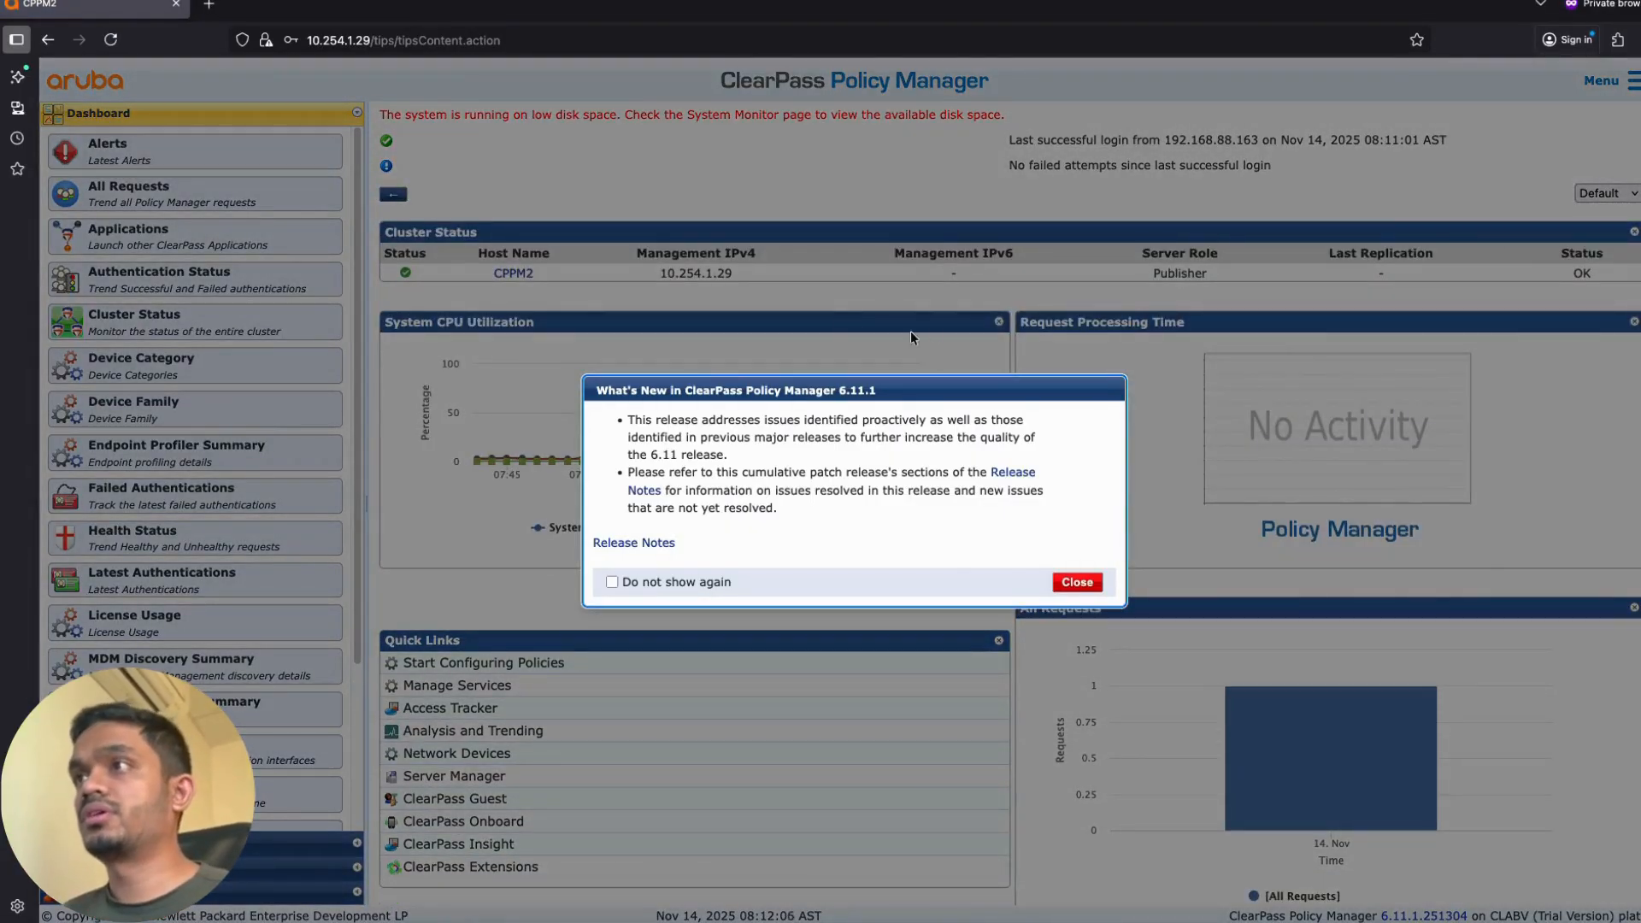
# Step: Close the 'What's New in 6.11.1' notice and expand the Administration section
pyautogui.click(1076, 582)
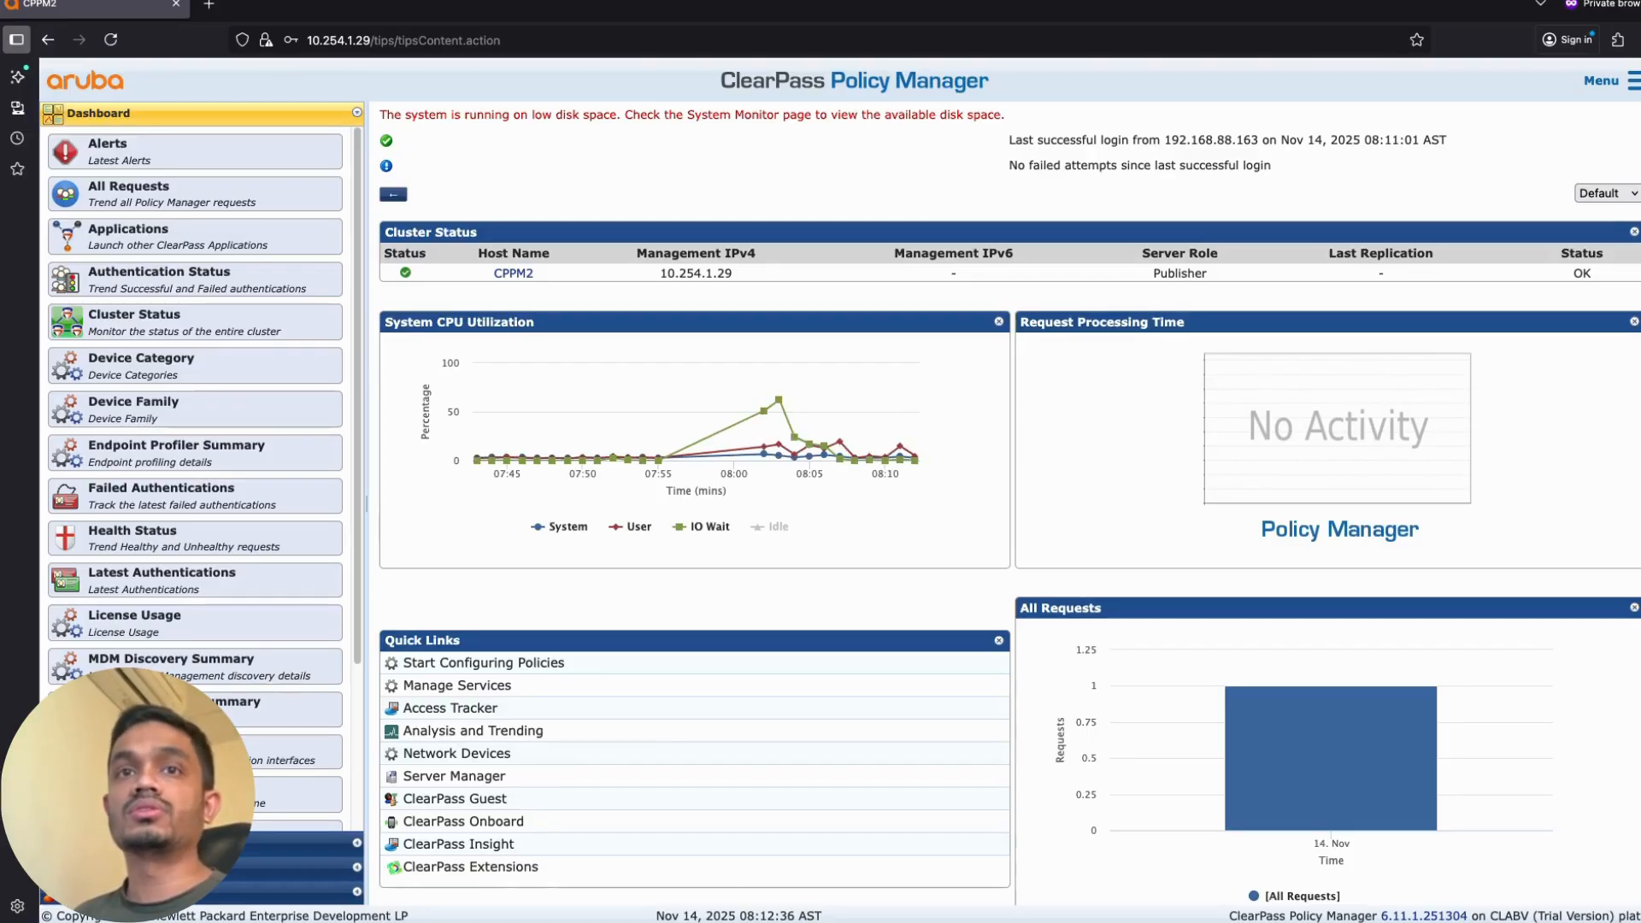
pyautogui.click(308, 892)
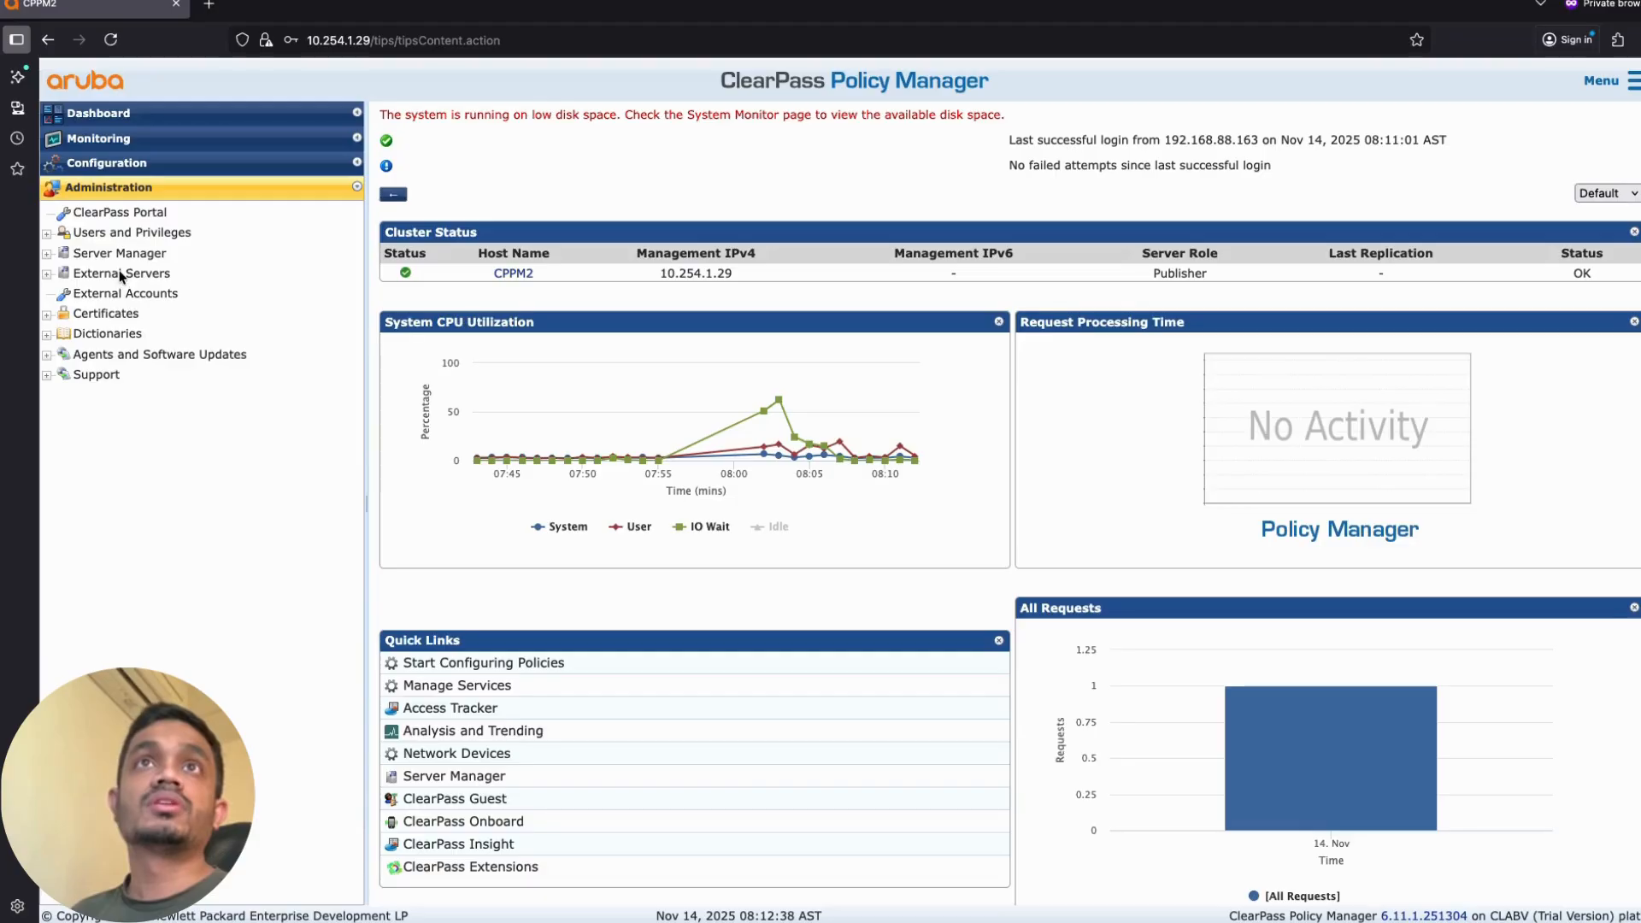
# Step: Go to Server Manager > Licensing and start a new Add License form
pyautogui.click(120, 253)
pyautogui.click(129, 334)
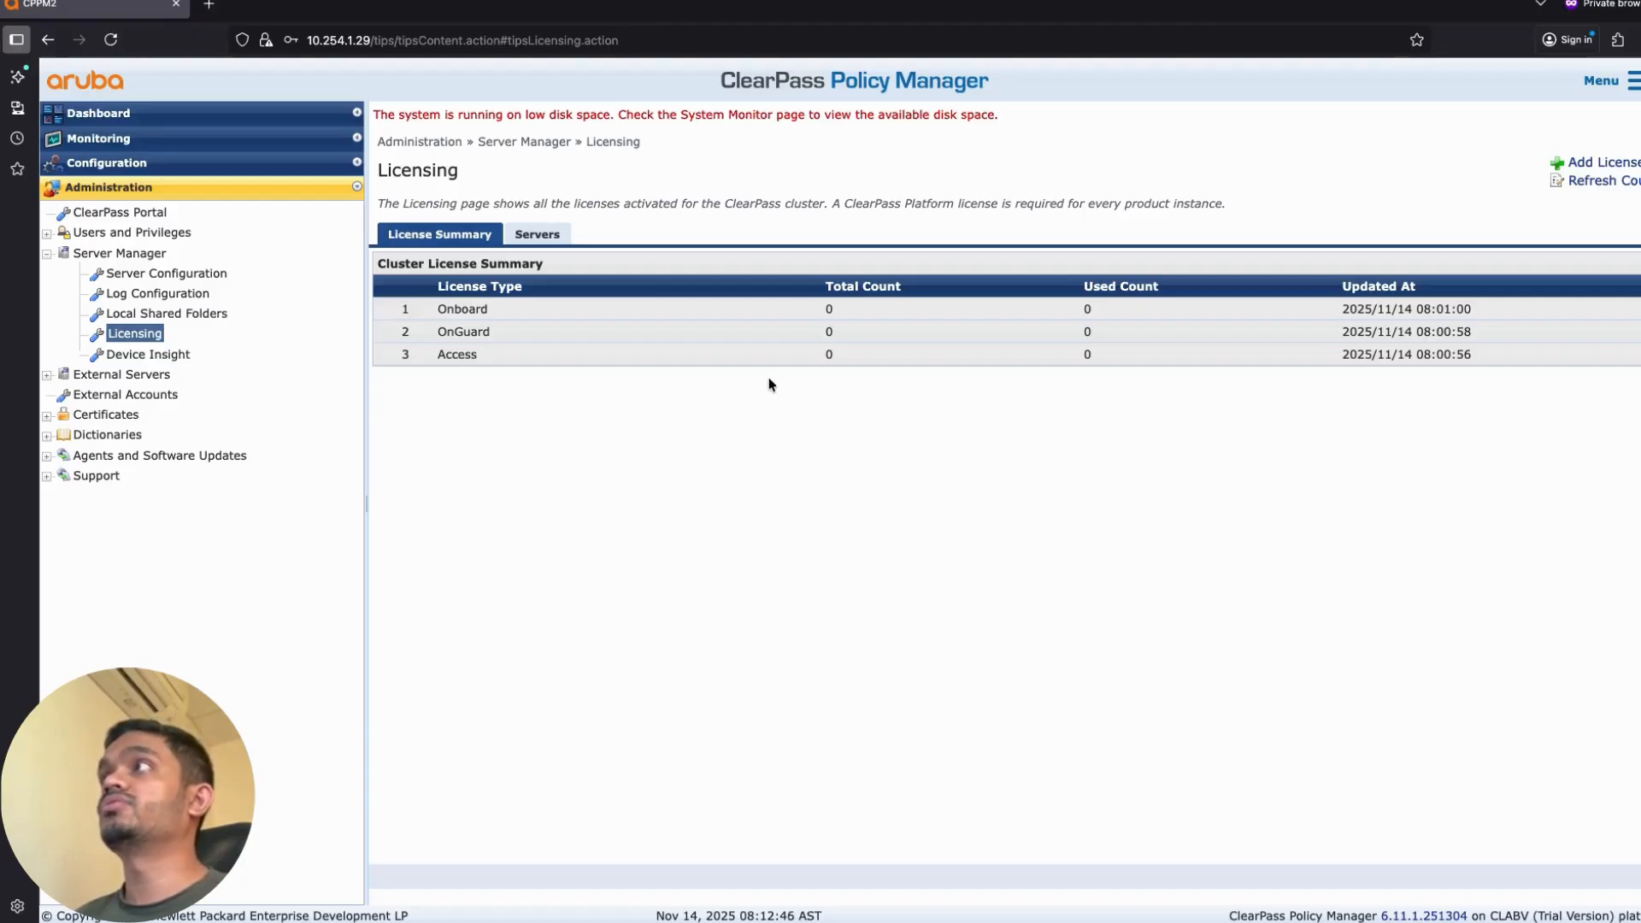
pyautogui.click(1592, 170)
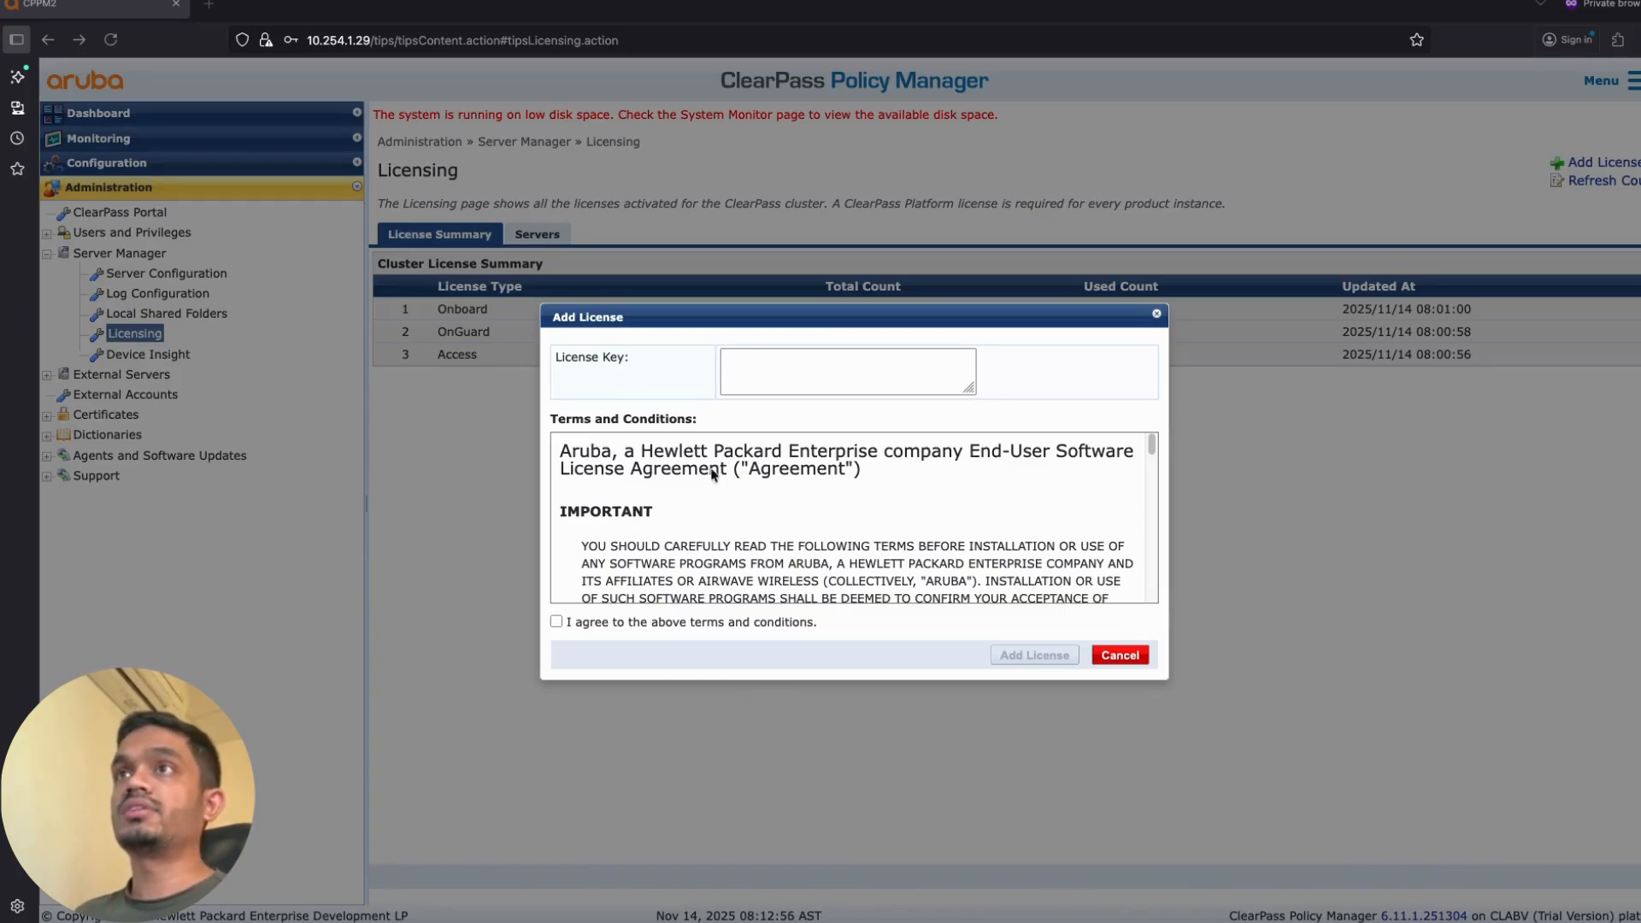
# Step: Add the pasted Access license key with terms accepted, then refresh counts to show 100
pyautogui.click(739, 359)
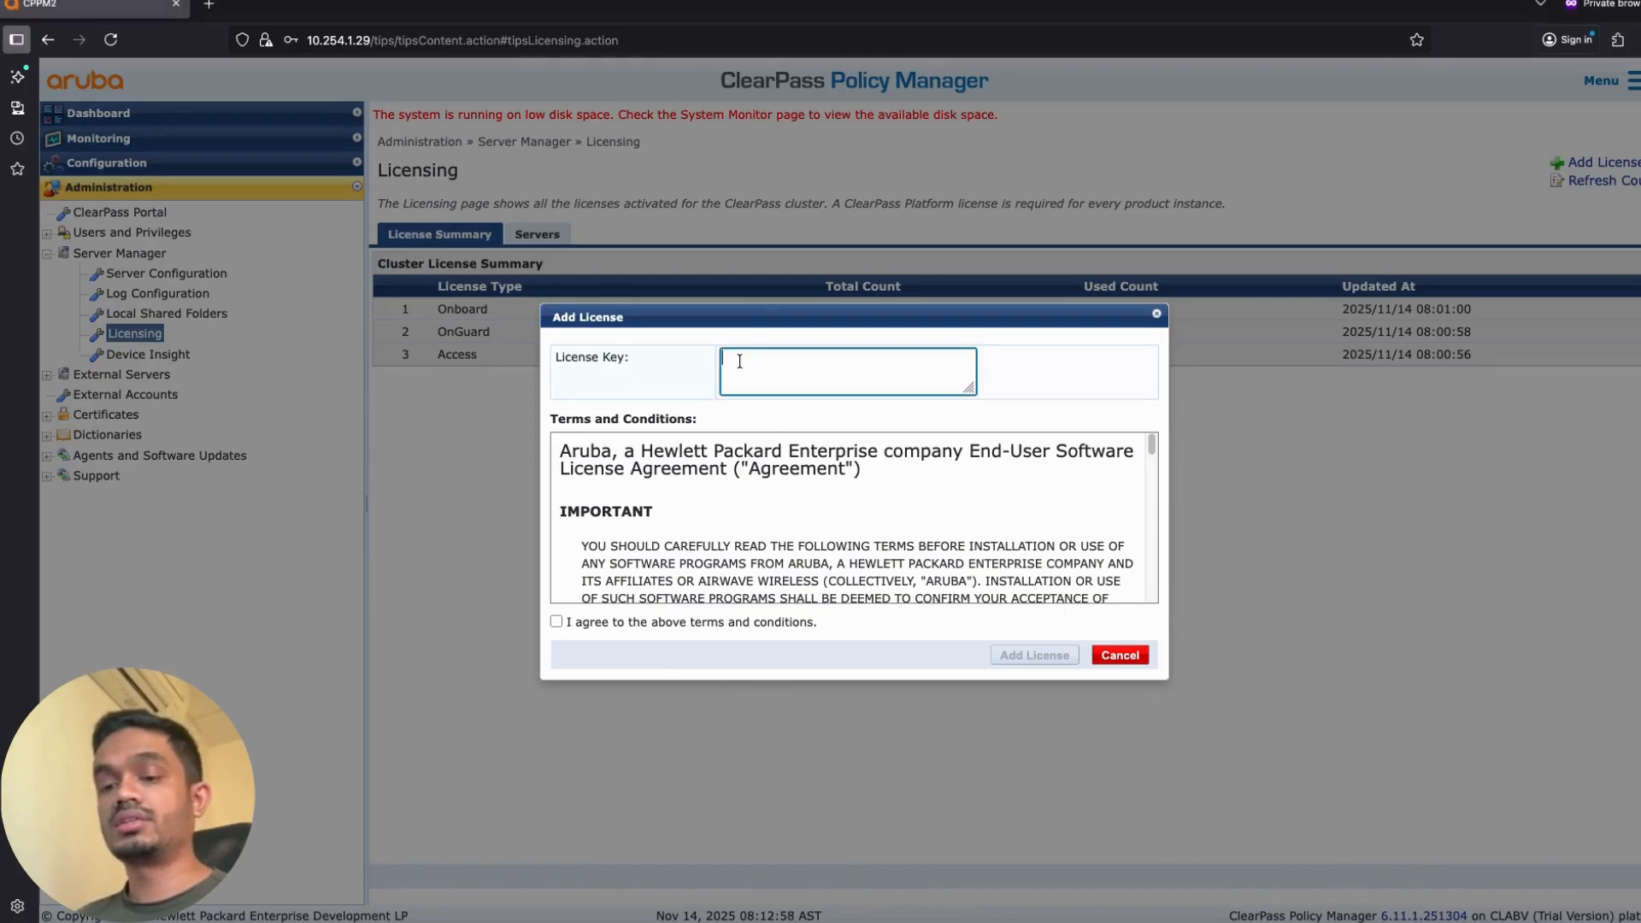
pyautogui.hotkey('ctrl', 'v')
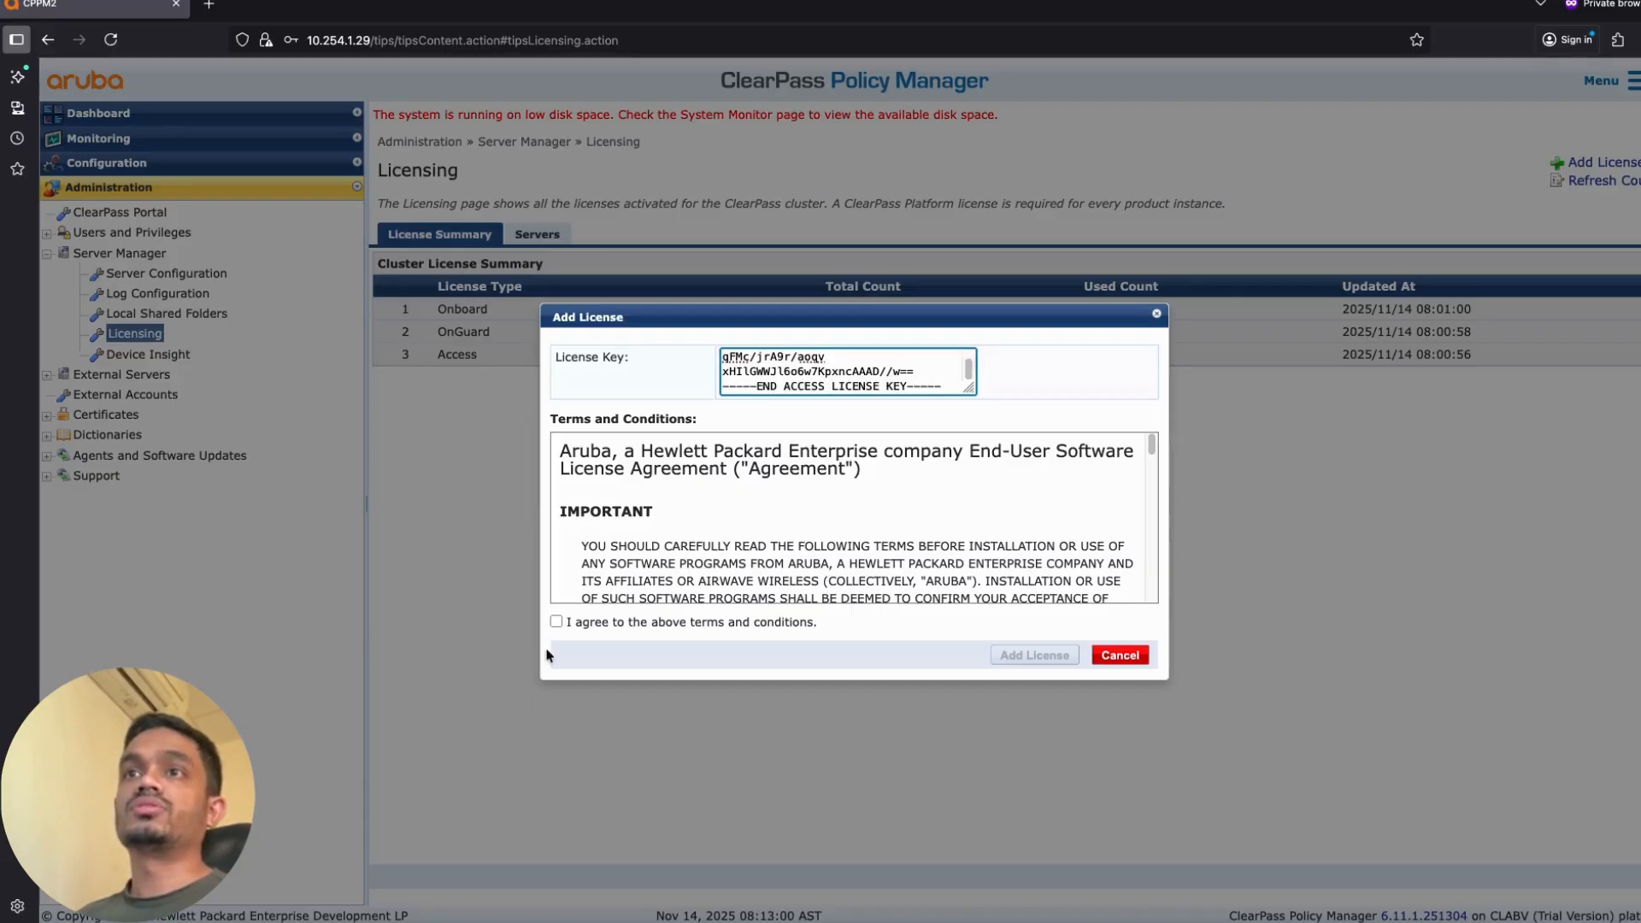
pyautogui.click(556, 622)
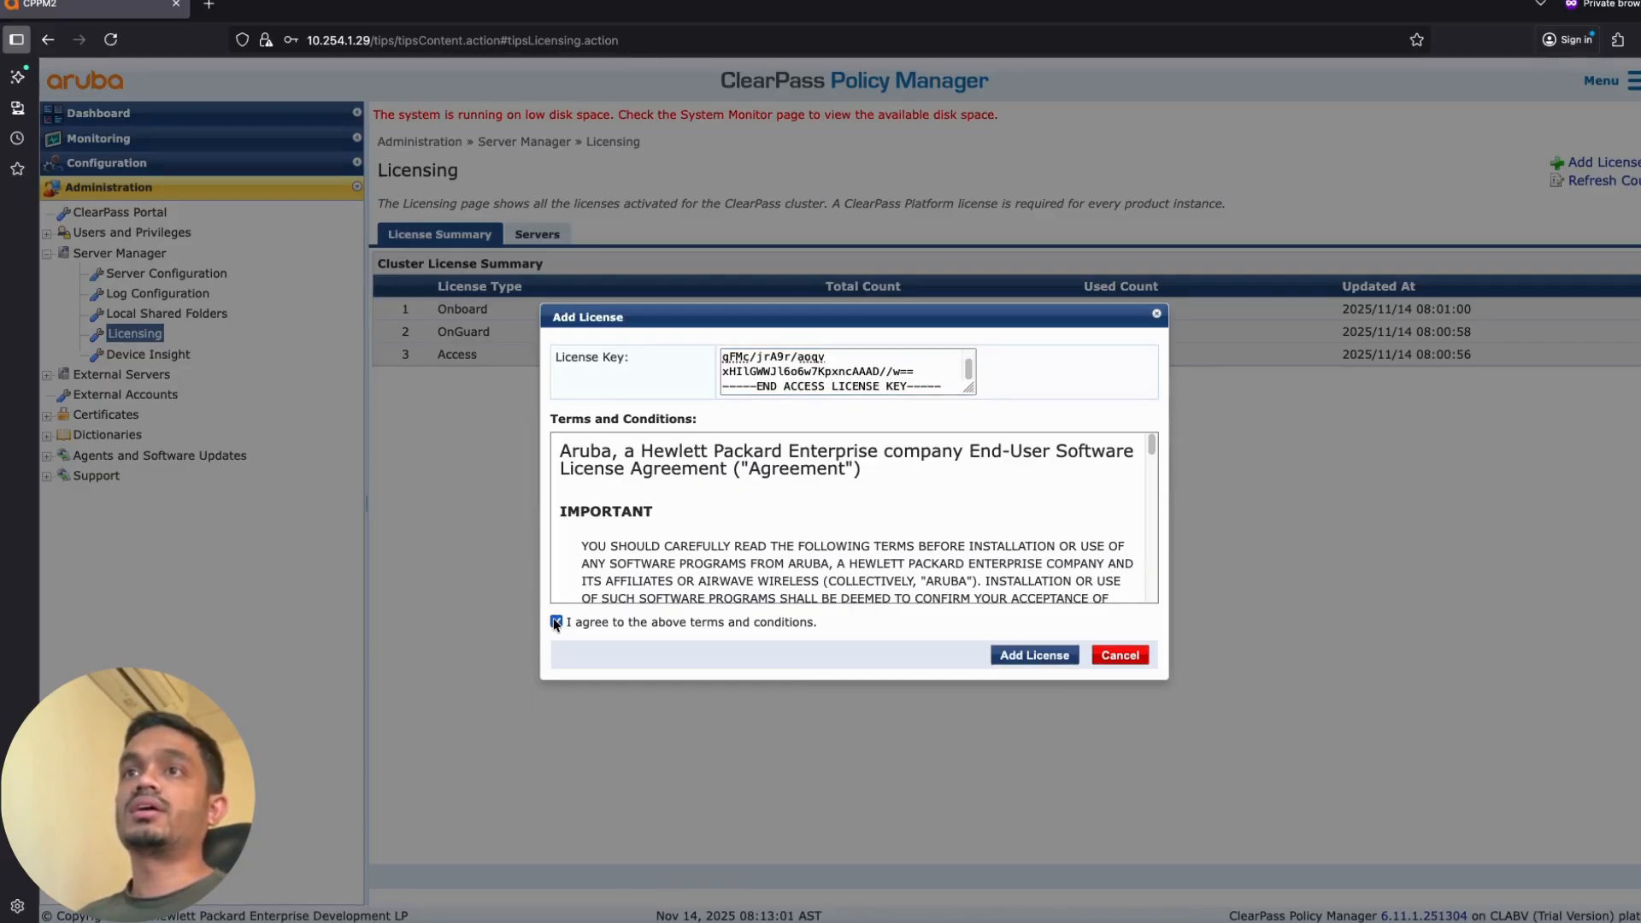
pyautogui.click(1032, 657)
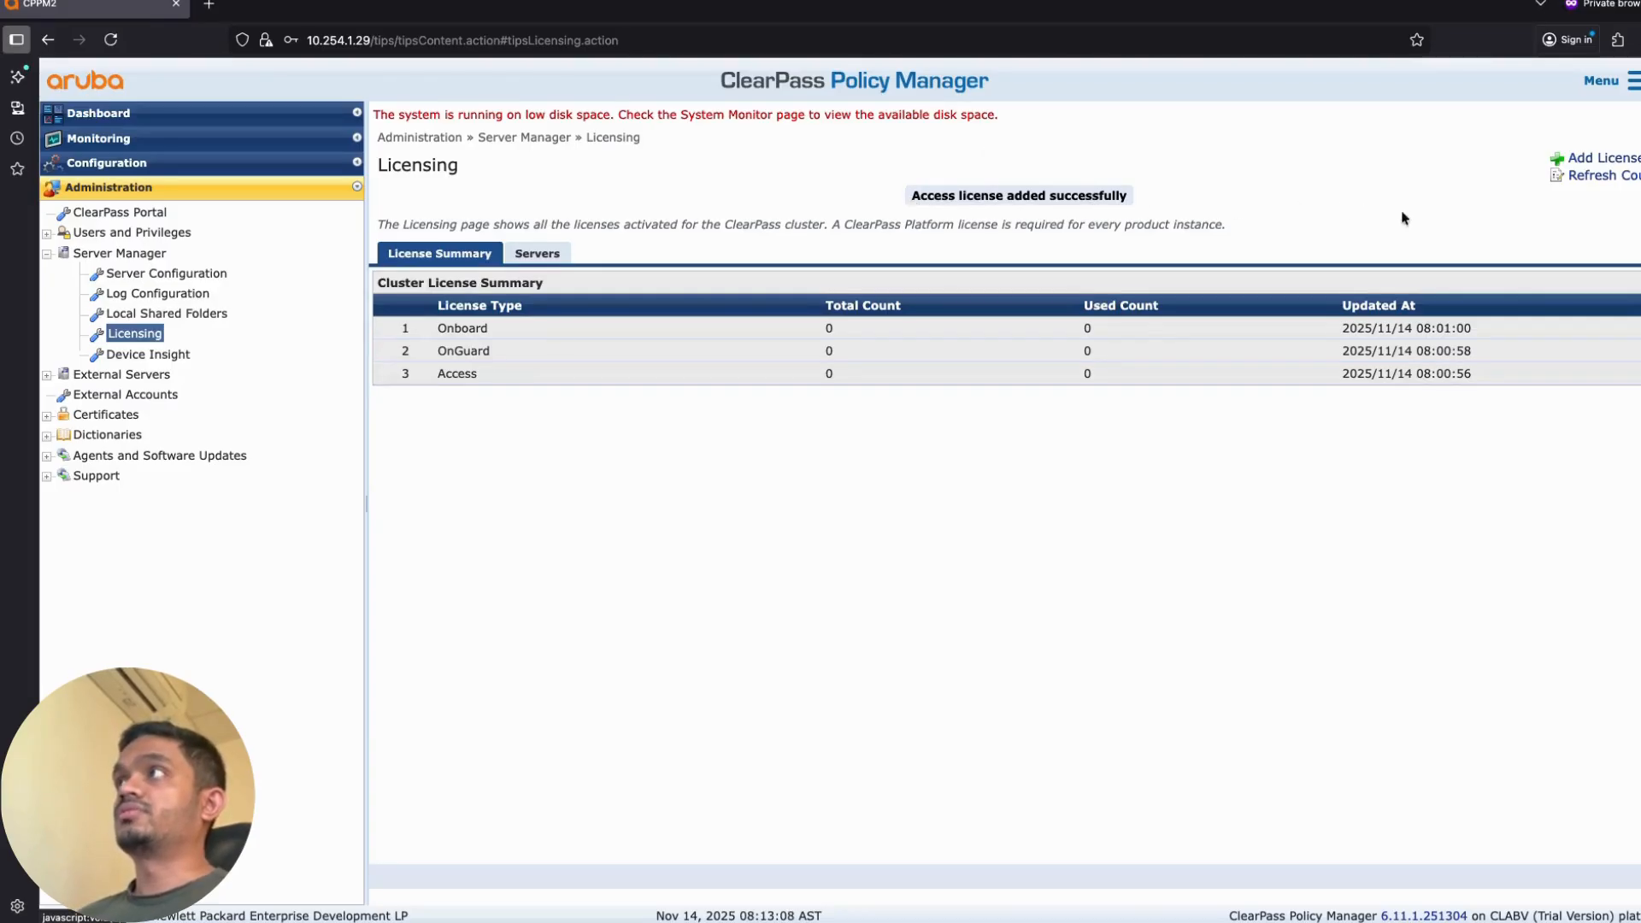
pyautogui.click(1589, 177)
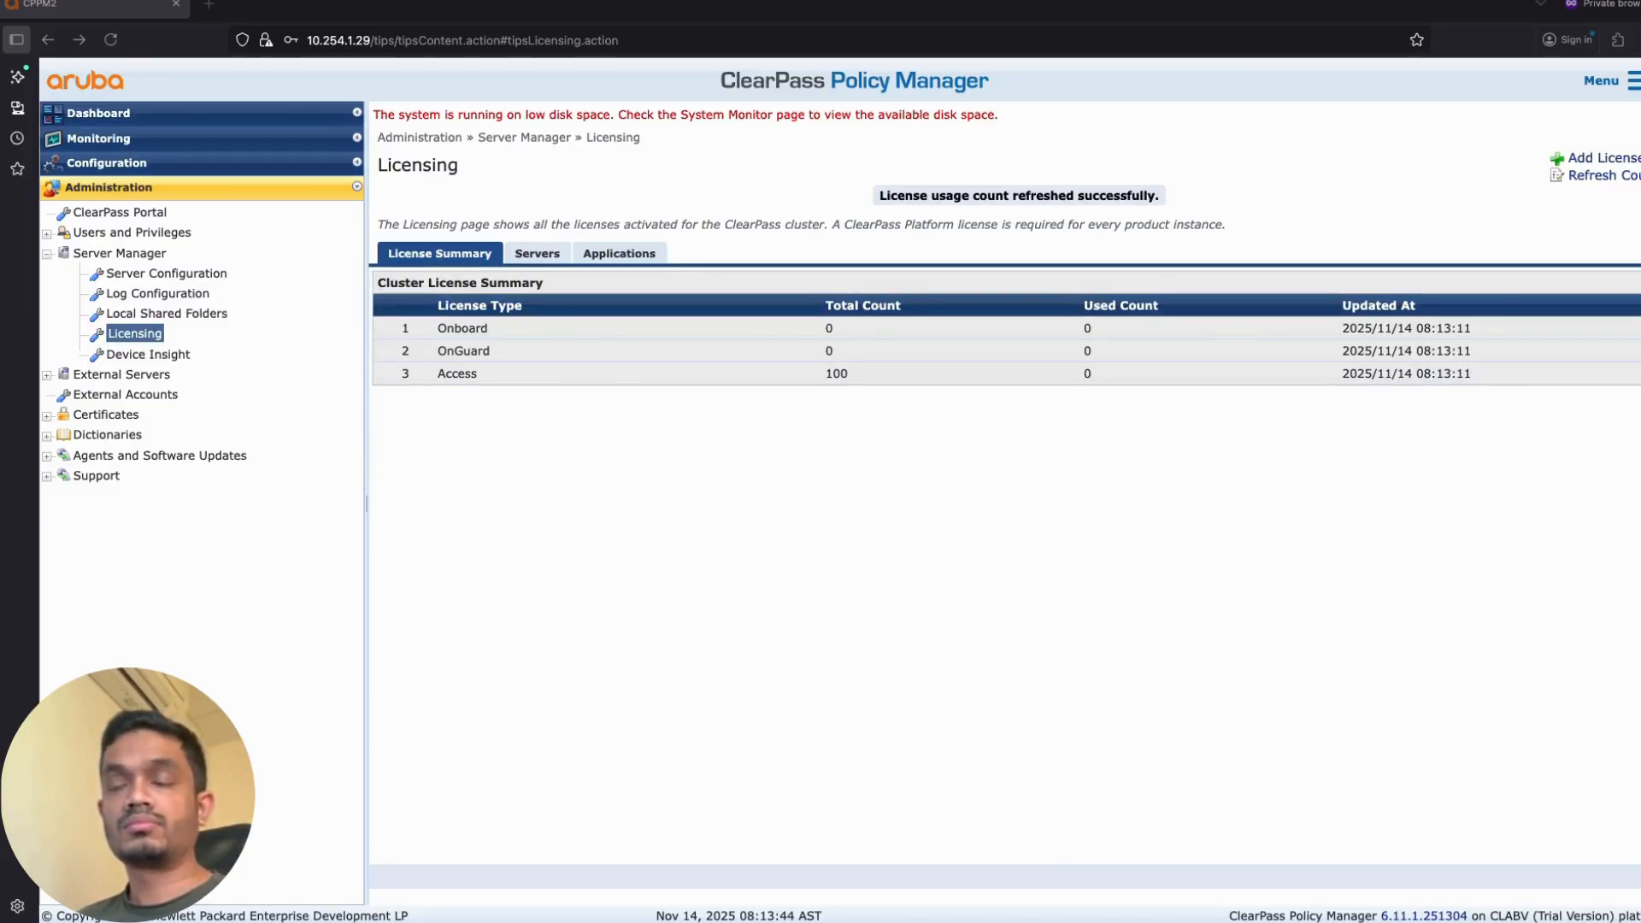
# Step: Add the pasted Onboard evaluation key with terms accepted, then refresh counts to show 100
pyautogui.click(1591, 160)
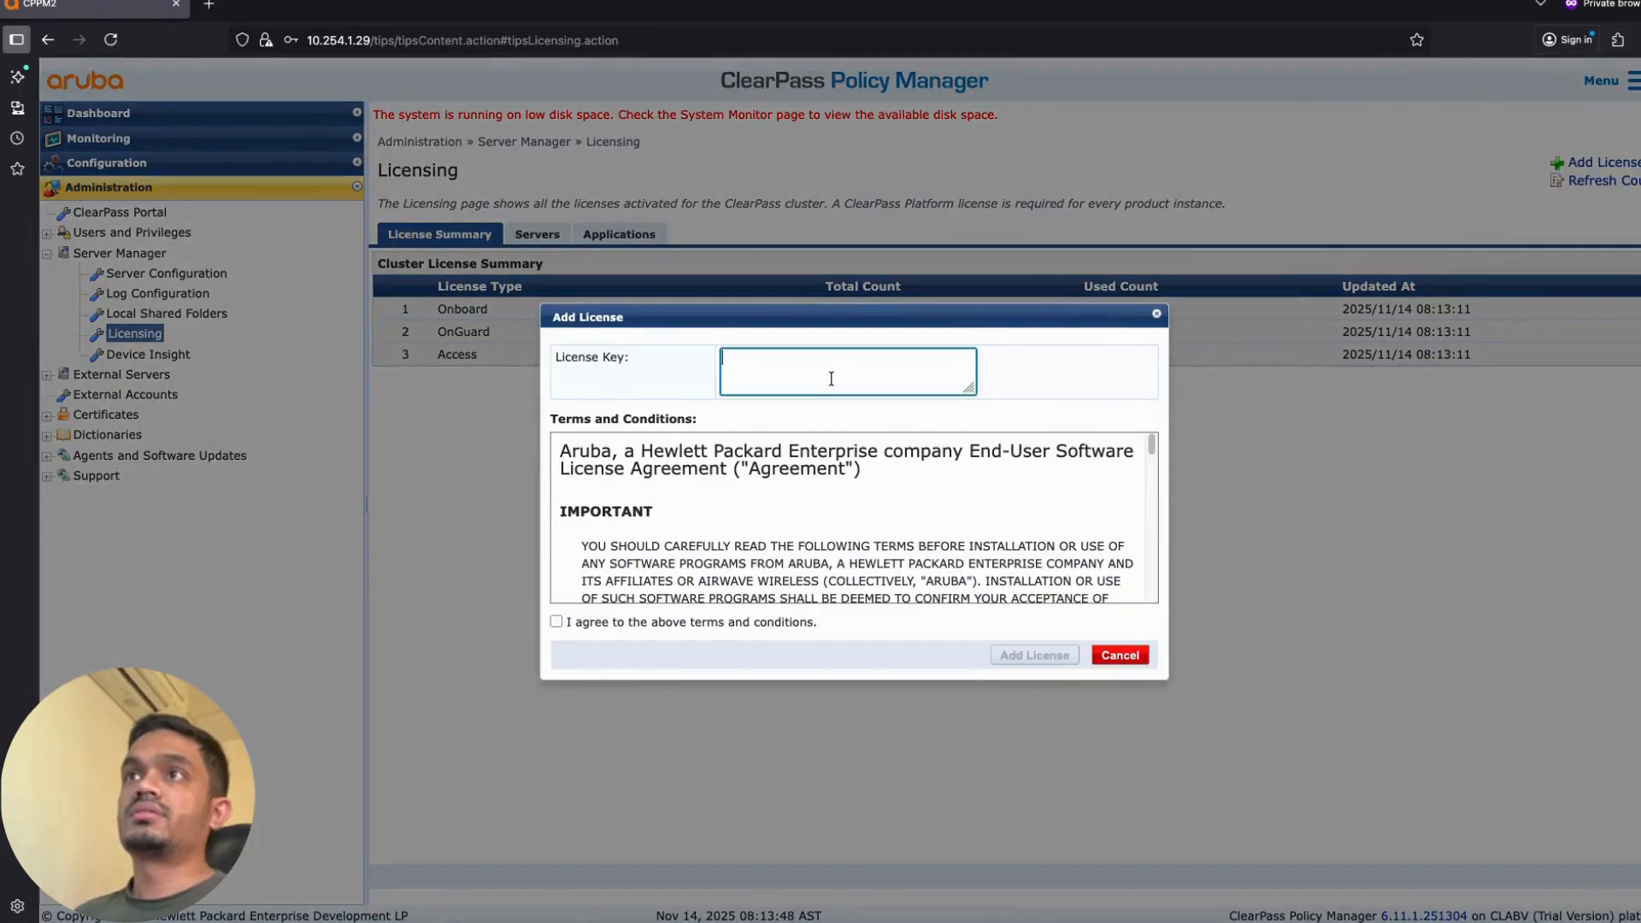
pyautogui.hotkey('ctrl', 'v')
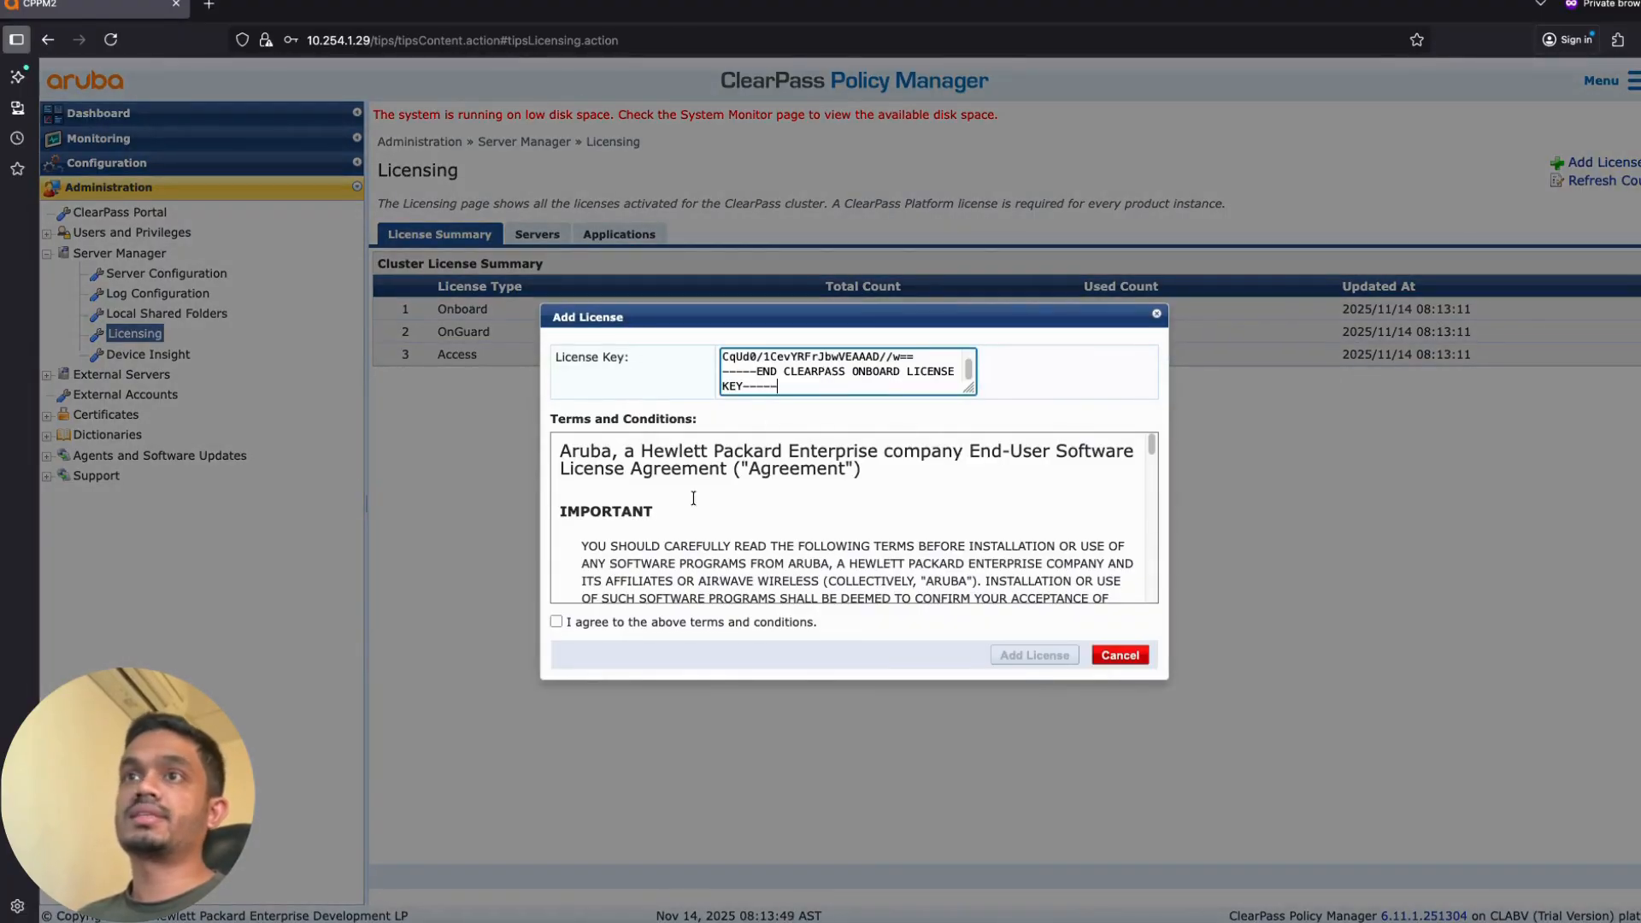
pyautogui.click(556, 621)
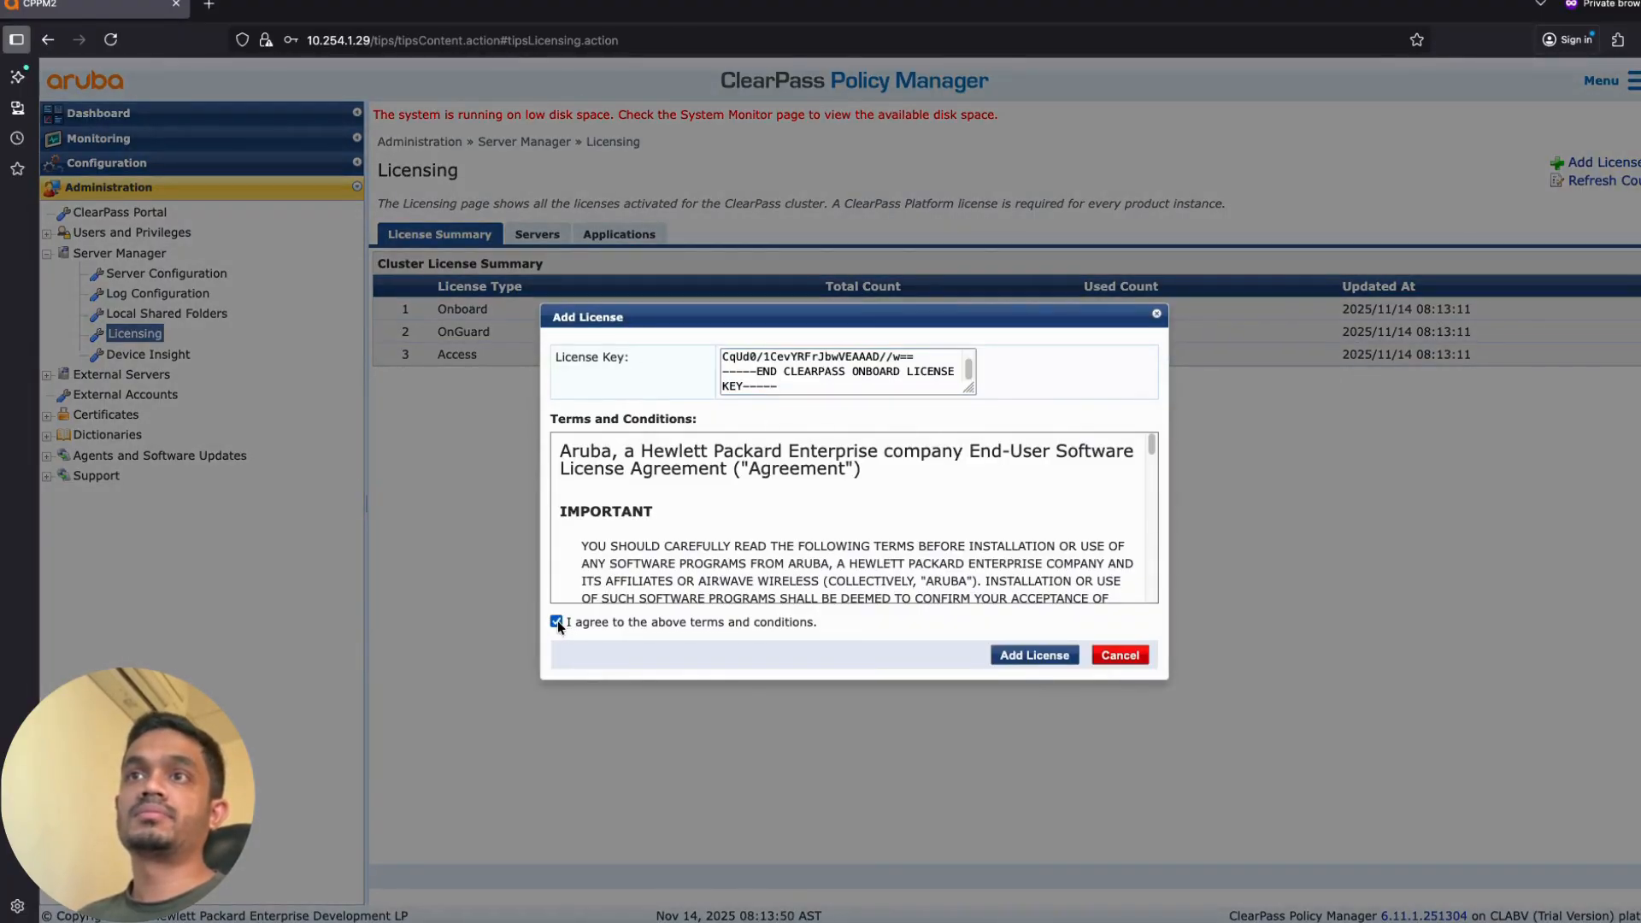
pyautogui.click(1039, 657)
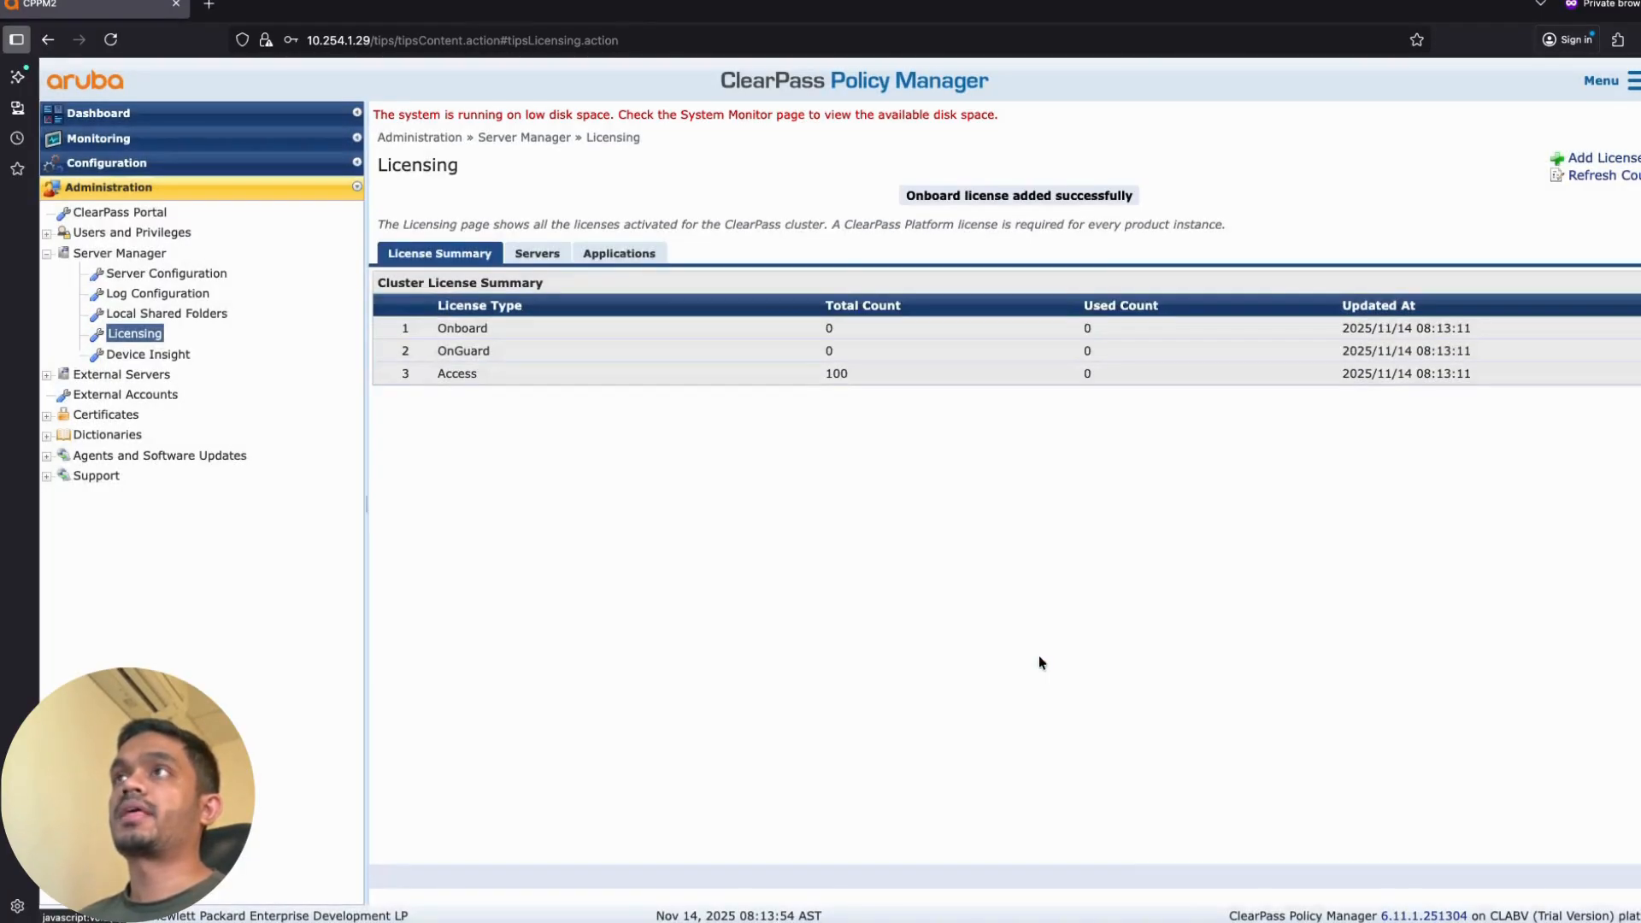
pyautogui.click(1592, 182)
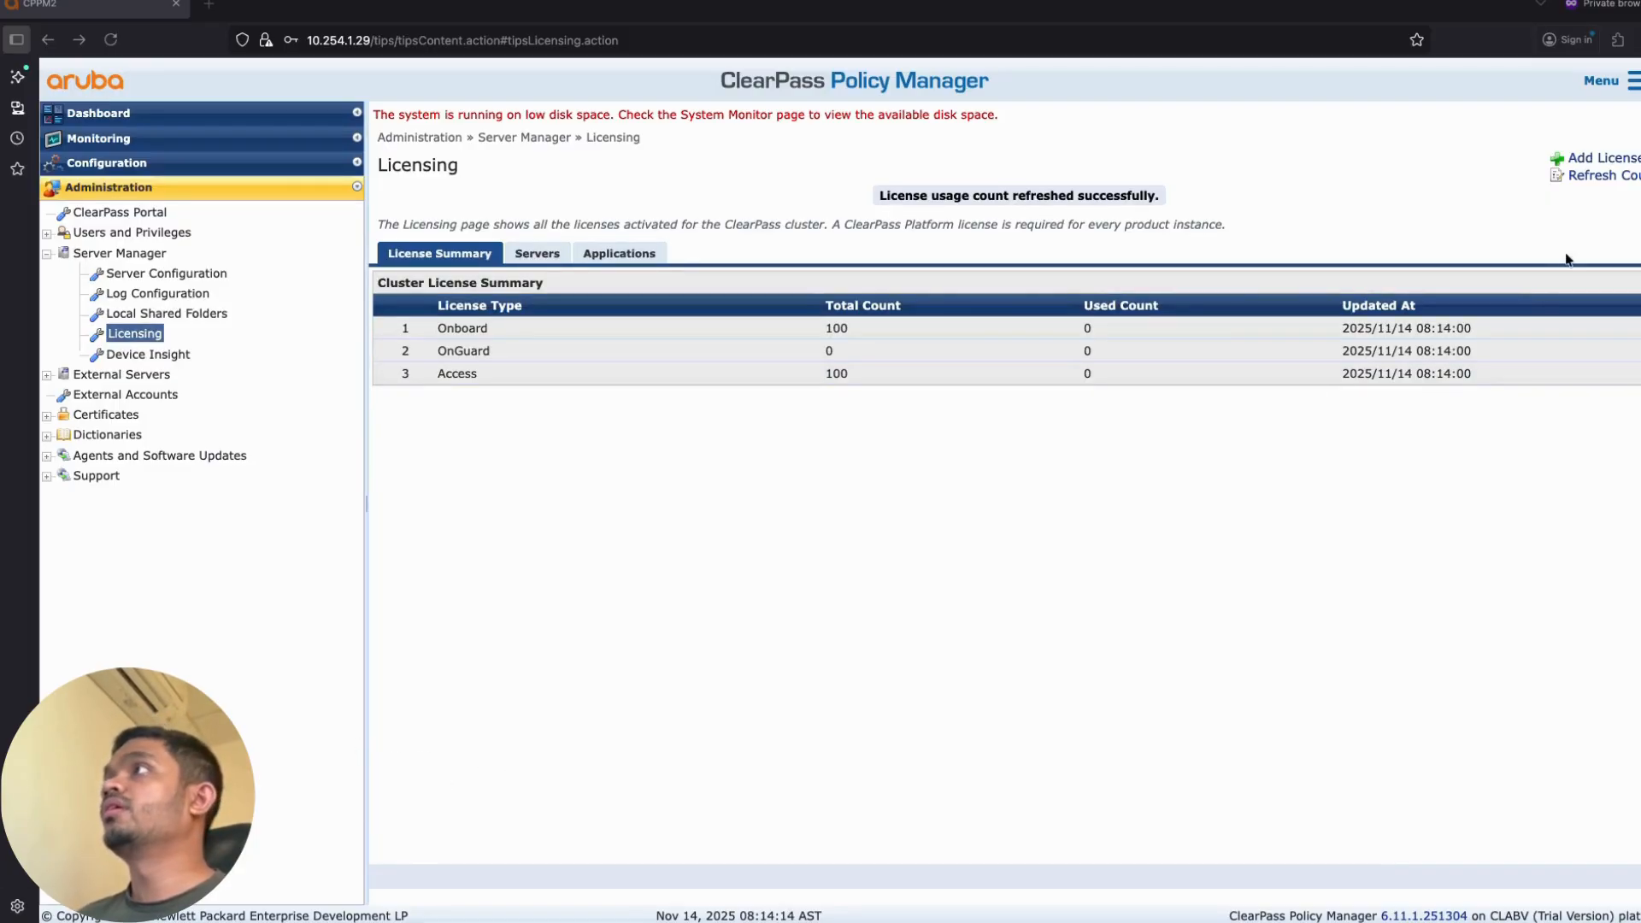
# Step: Add the pasted OnGuard evaluation key with terms accepted, then refresh counts to show 100
pyautogui.click(1588, 158)
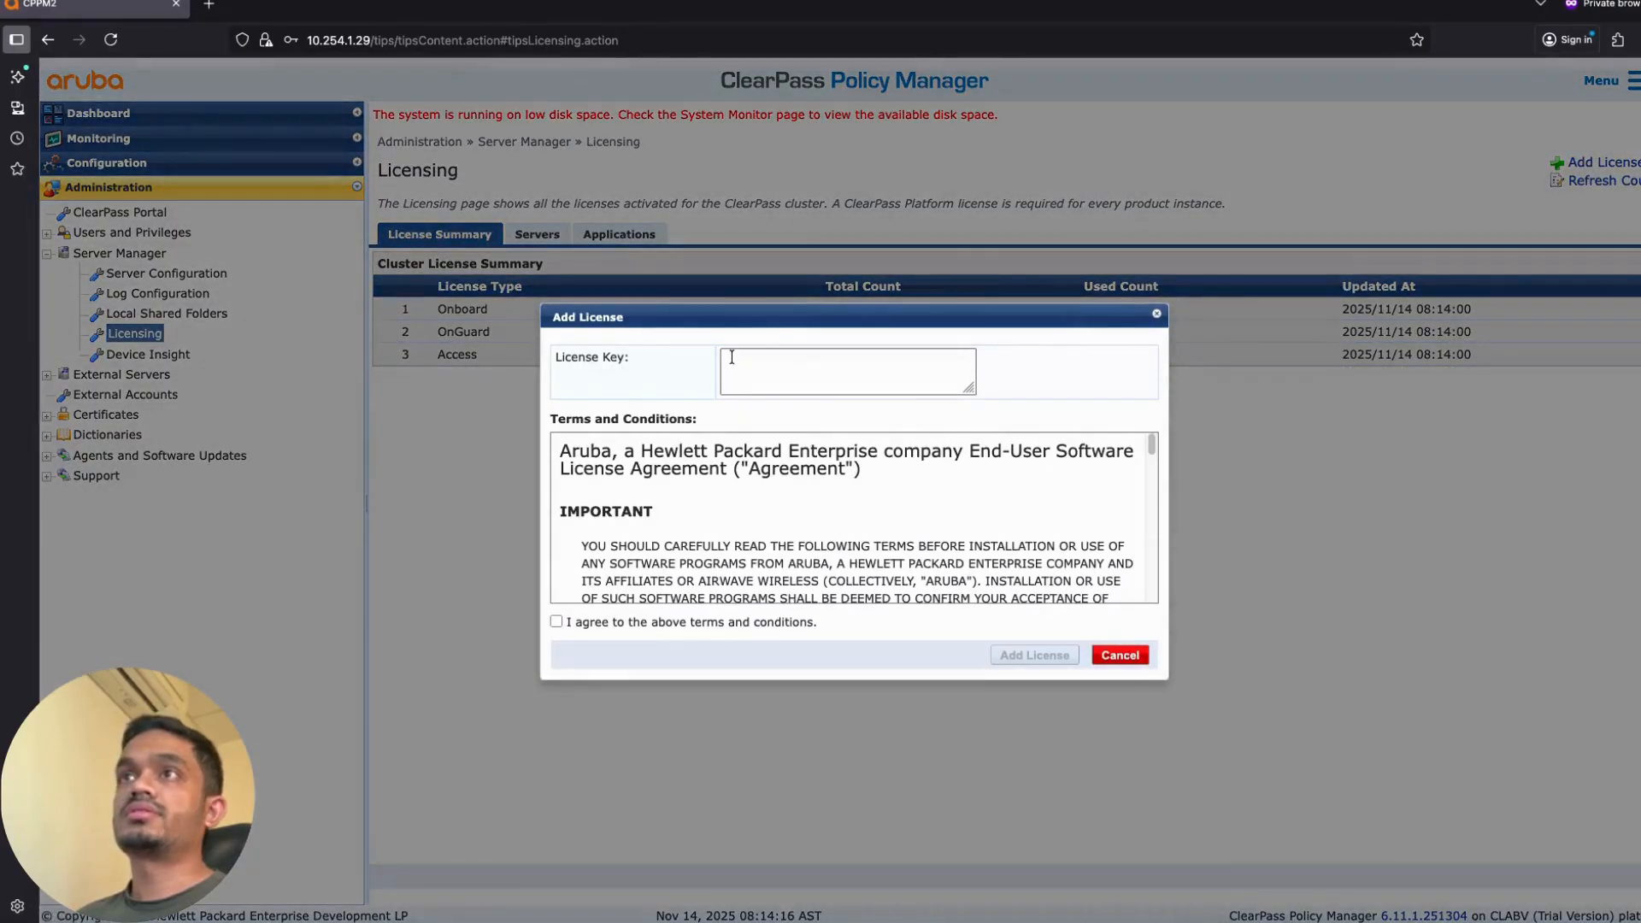
pyautogui.click(733, 357)
pyautogui.hotkey('ctrl', 'v')
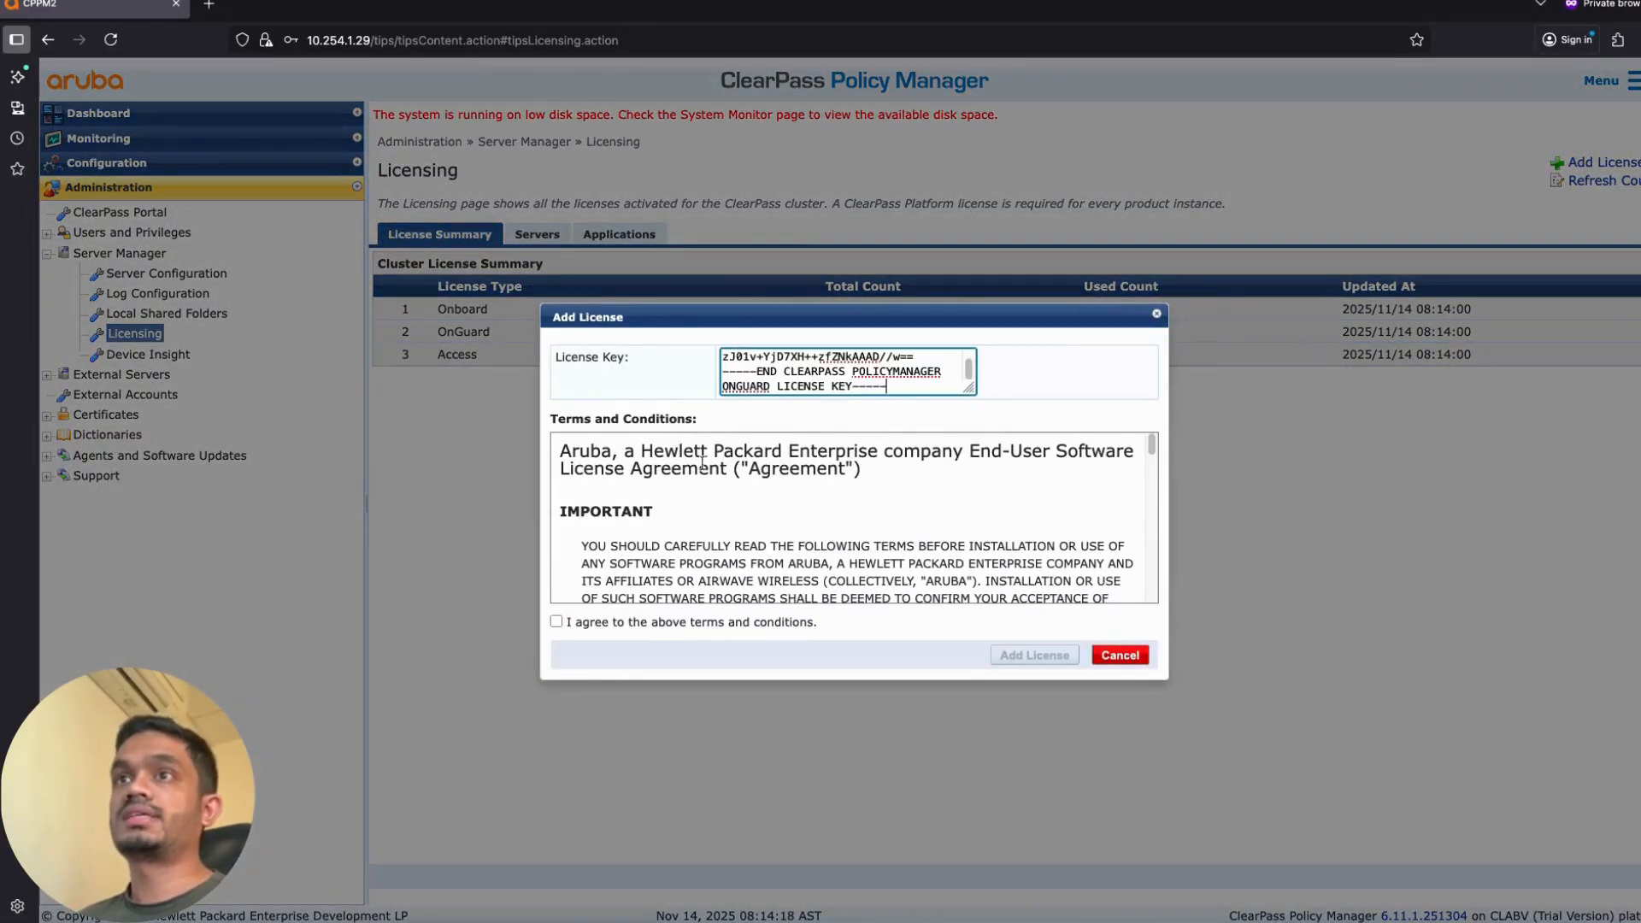
pyautogui.click(555, 621)
pyautogui.click(1034, 654)
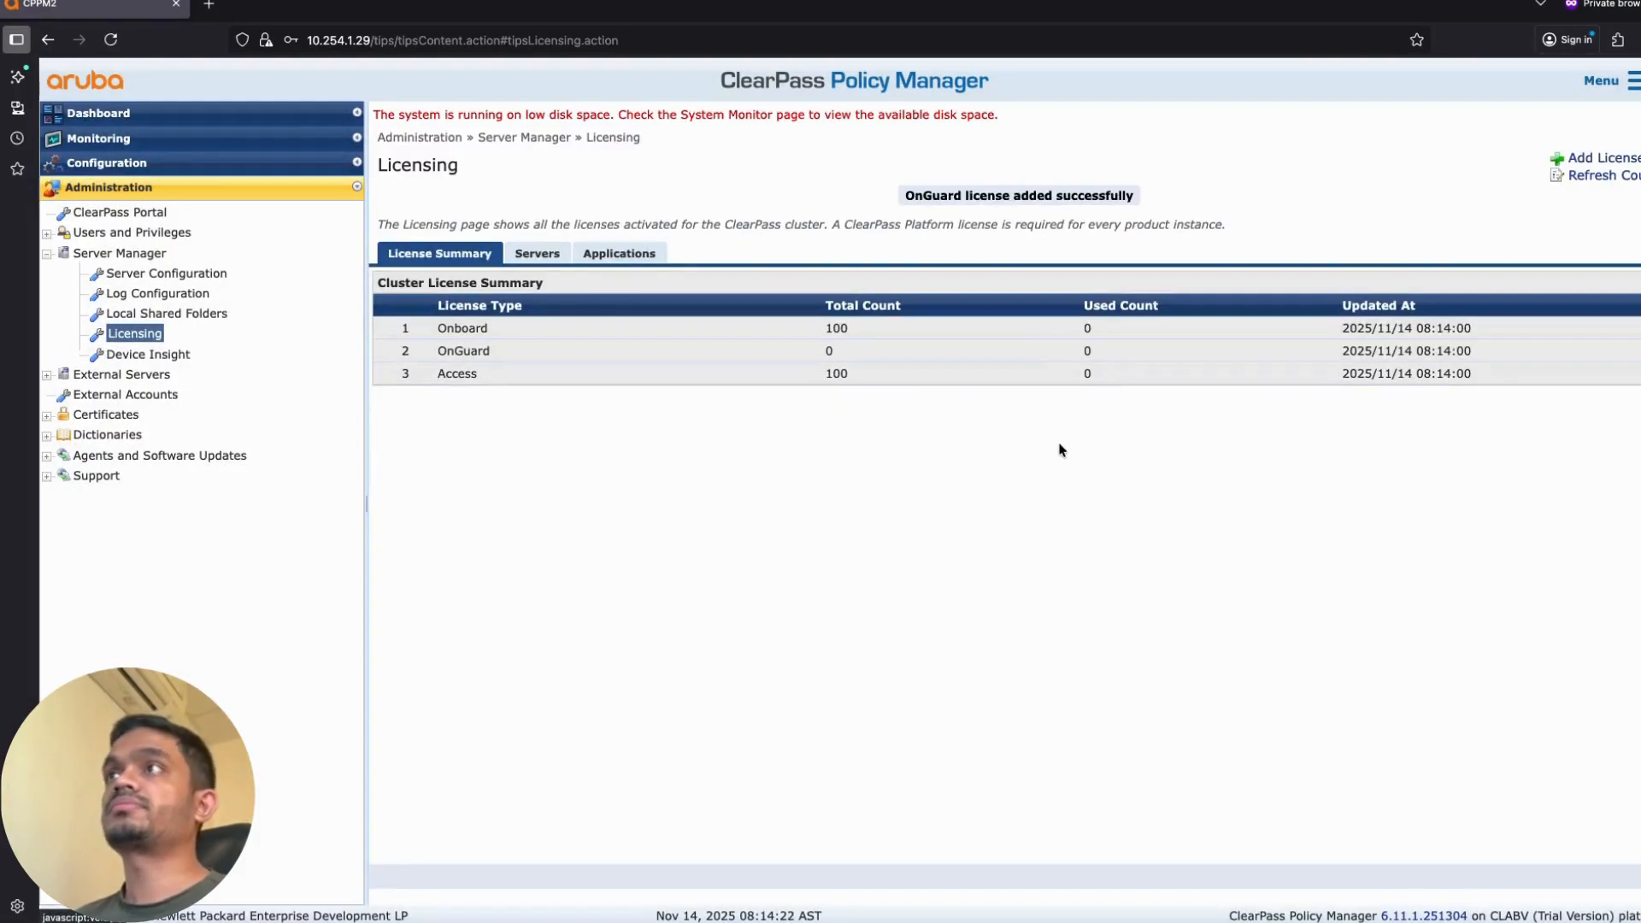
pyautogui.click(1591, 178)
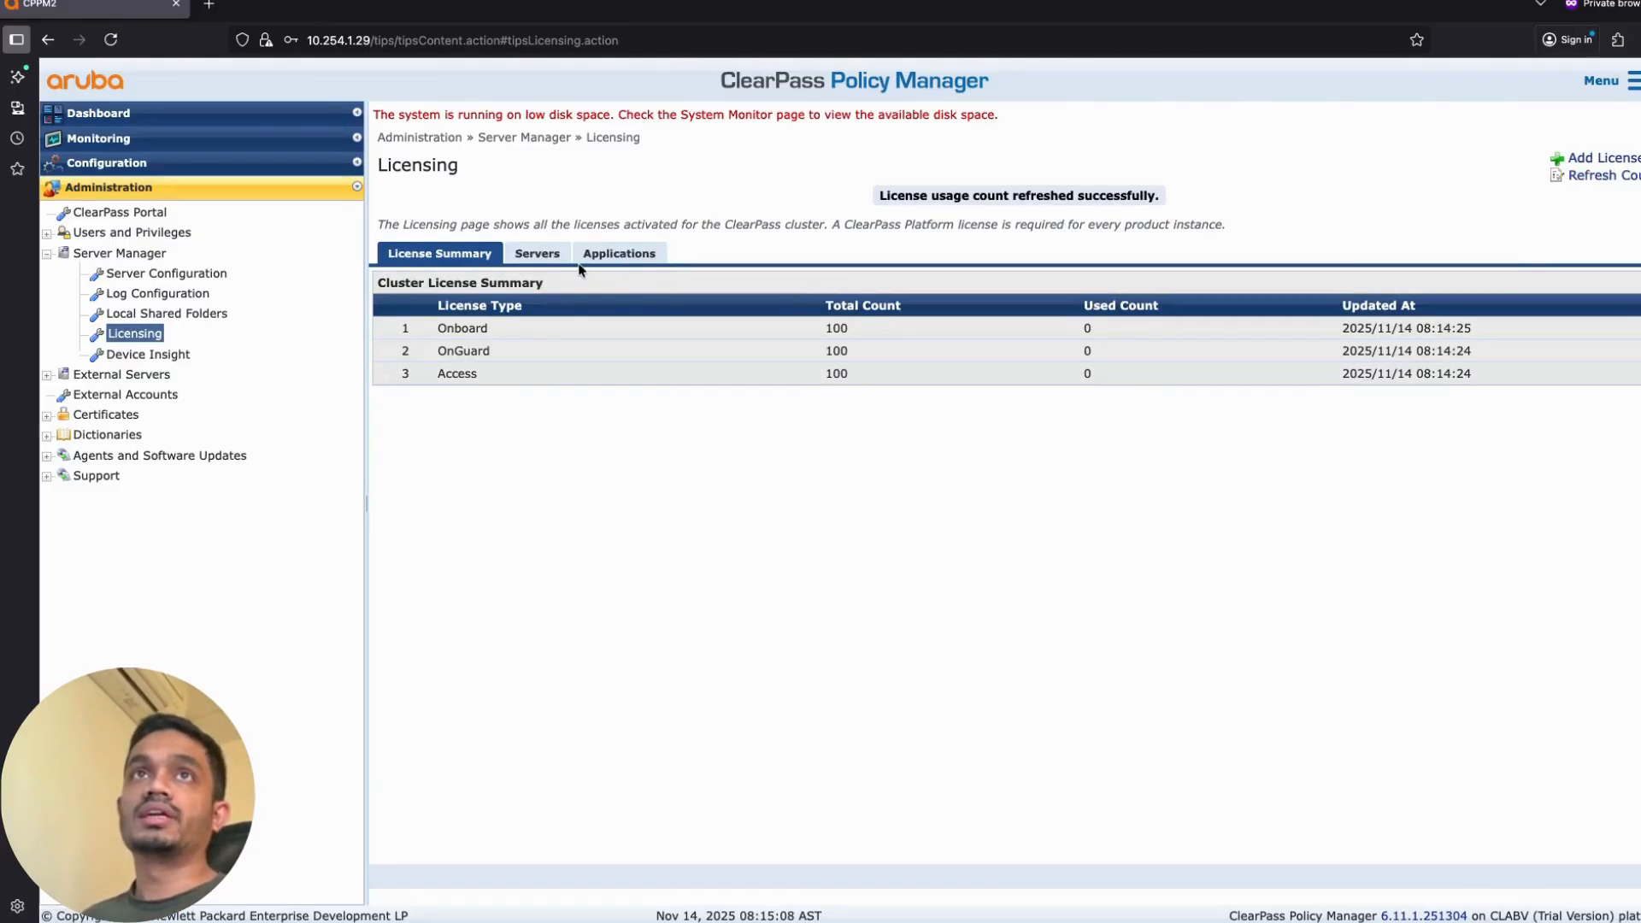
# Step: On the Servers tab, choose 'Click to Activate' for the ClearPass Platform license
pyautogui.click(542, 256)
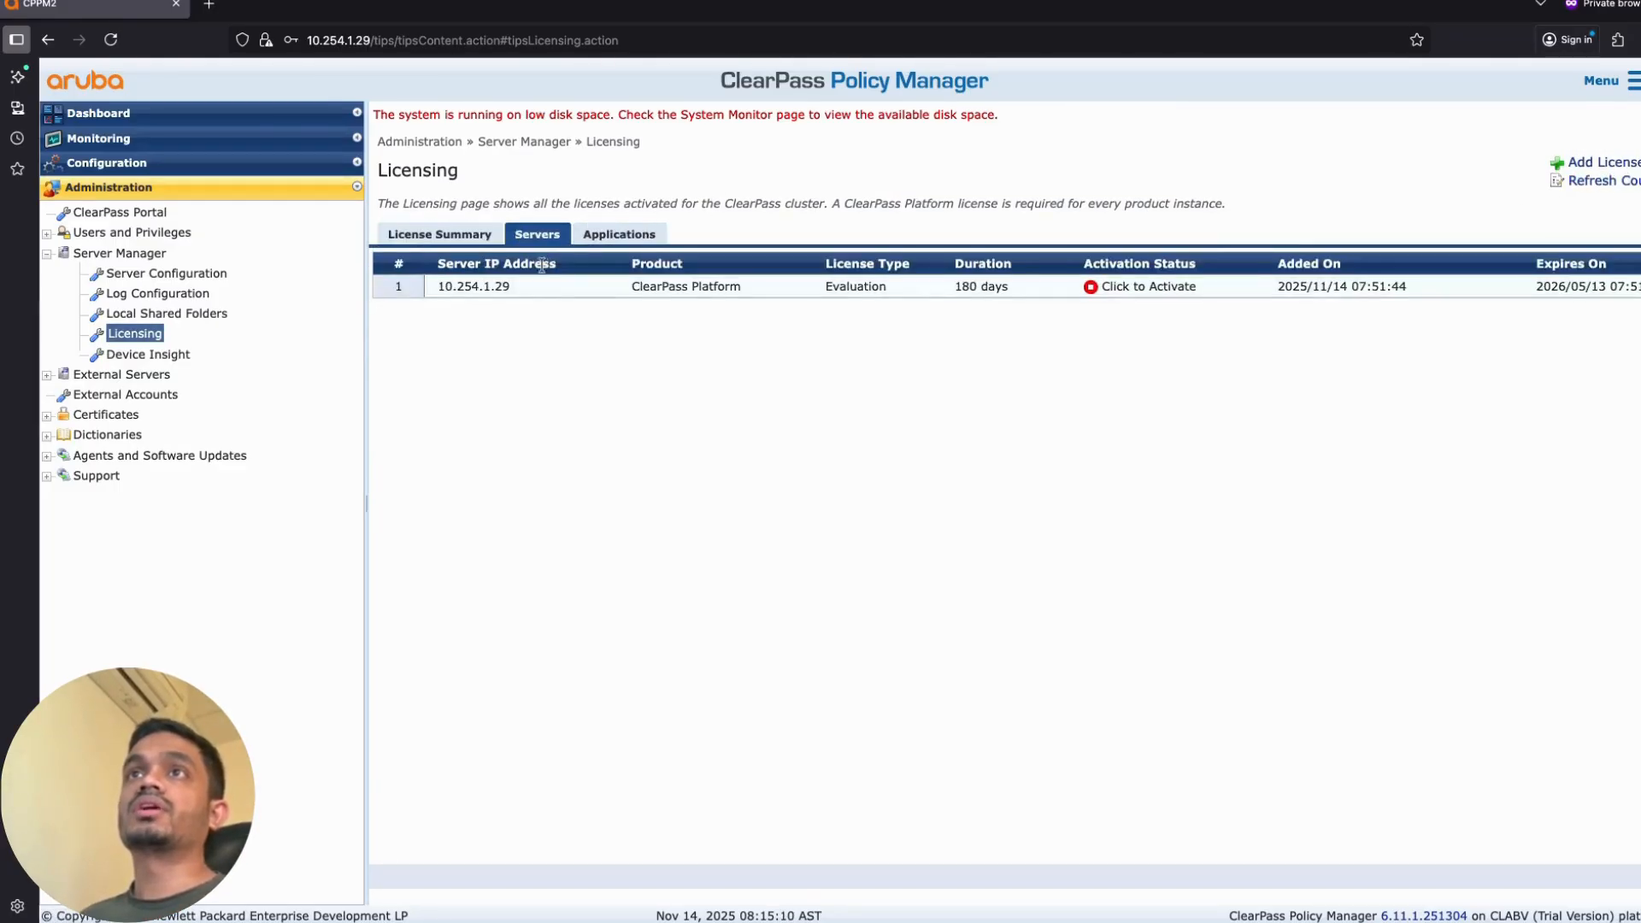
pyautogui.click(1153, 291)
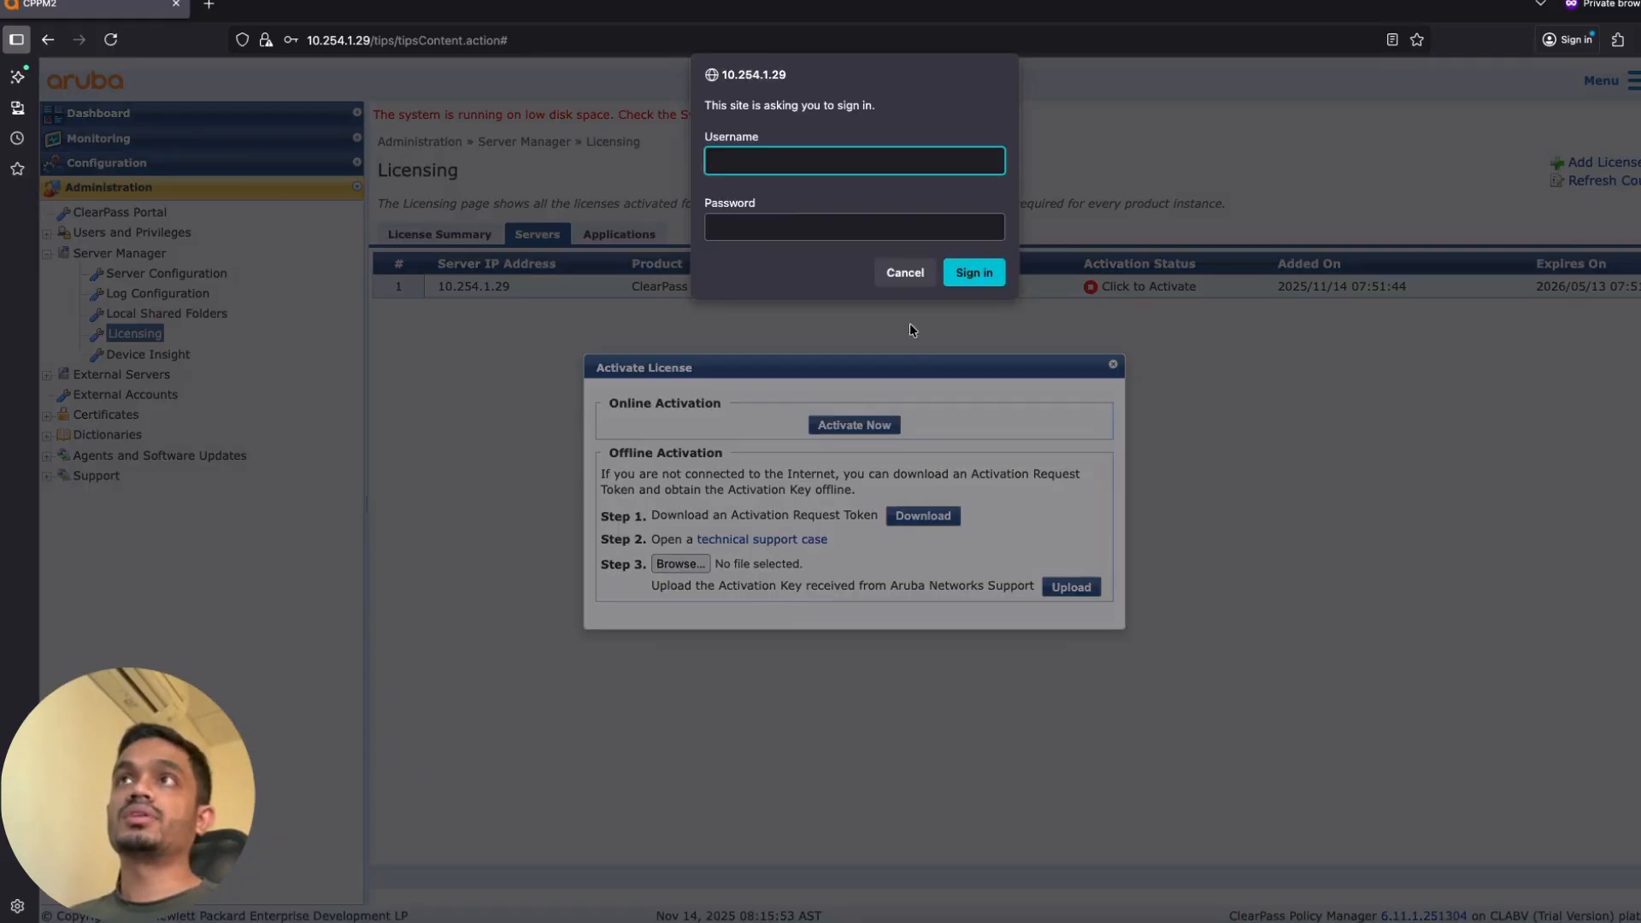
# Step: Cancel the sign-in prompt and file browser, then close the Activate License dialog
pyautogui.click(918, 273)
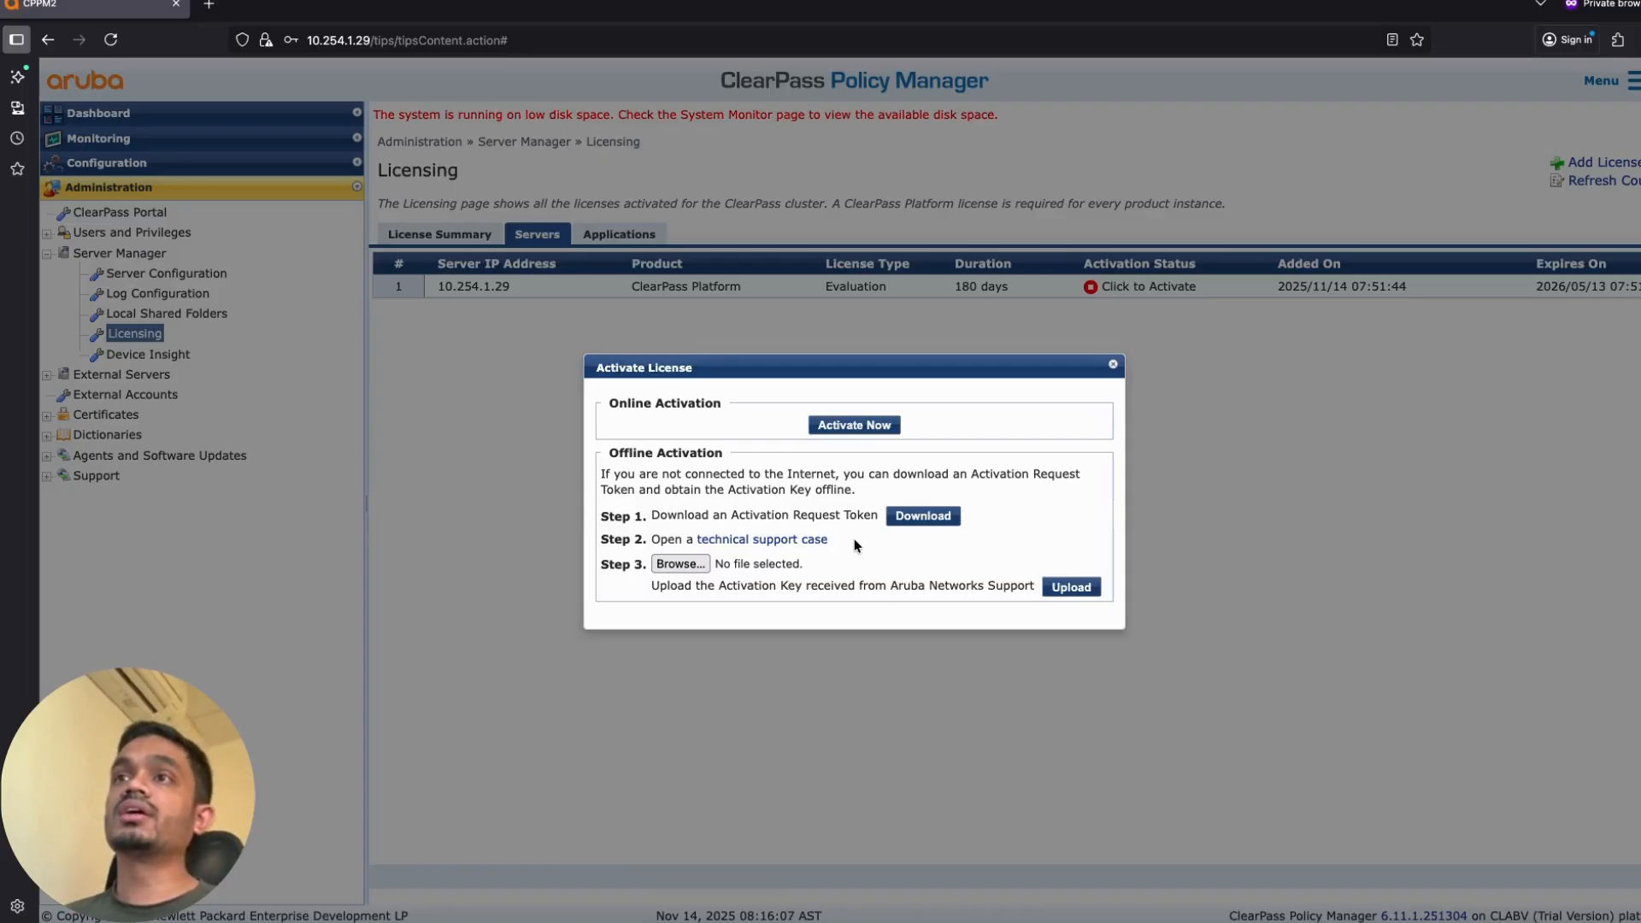
pyautogui.click(680, 563)
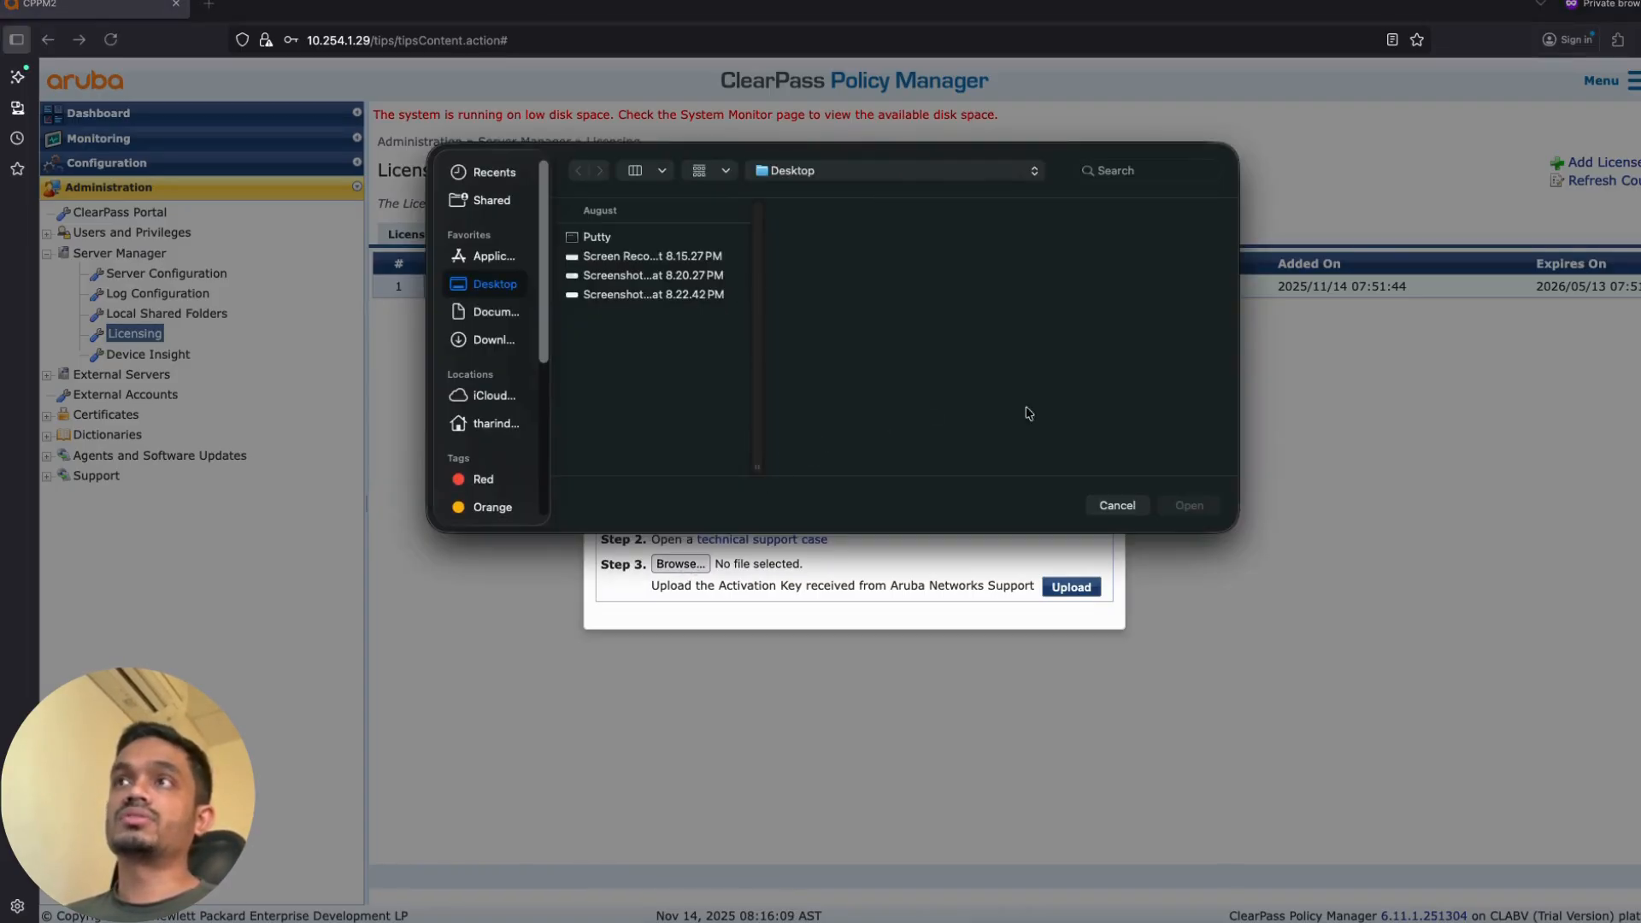
pyautogui.click(1117, 505)
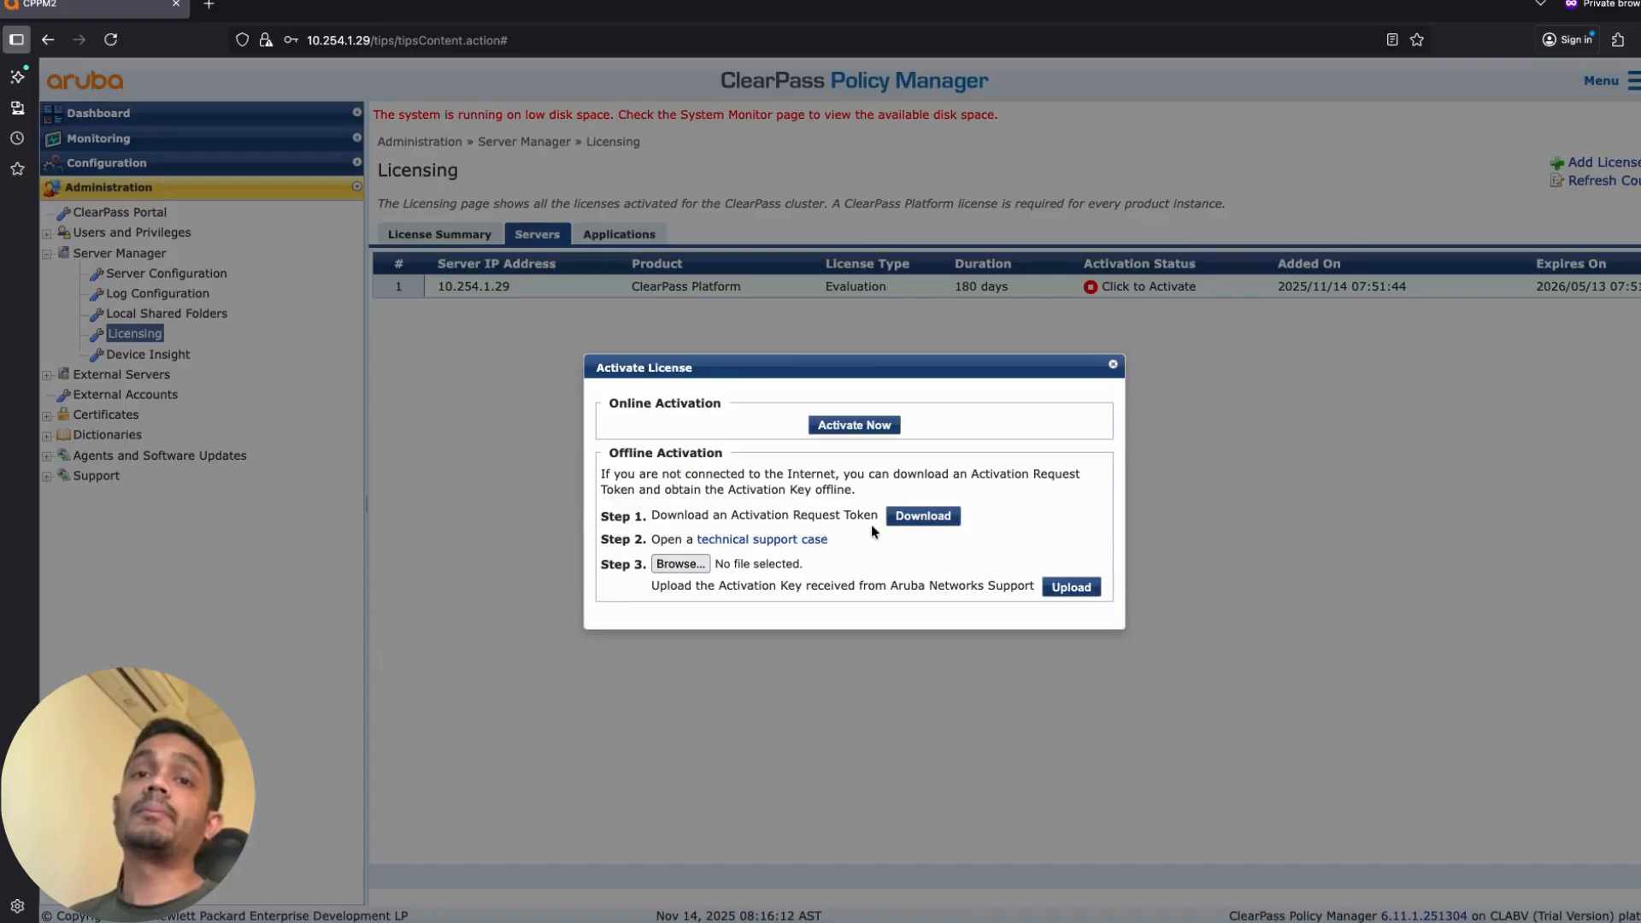
pyautogui.click(1115, 365)
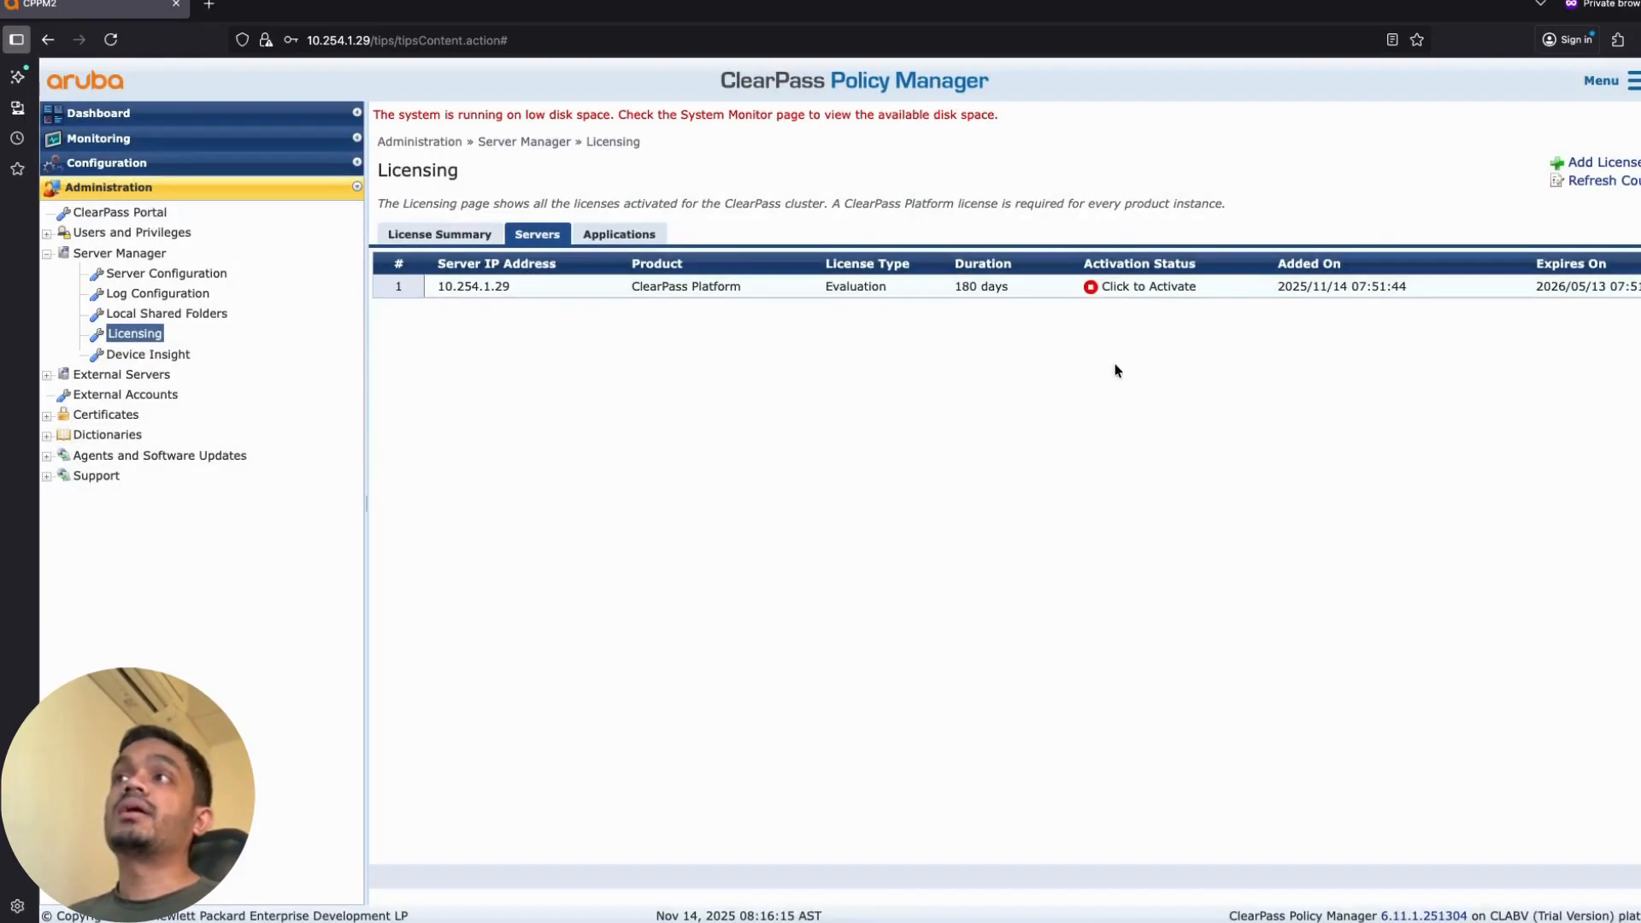
# Step: List the licenses per application and view the OnGuard activation options without activating it
pyautogui.click(629, 238)
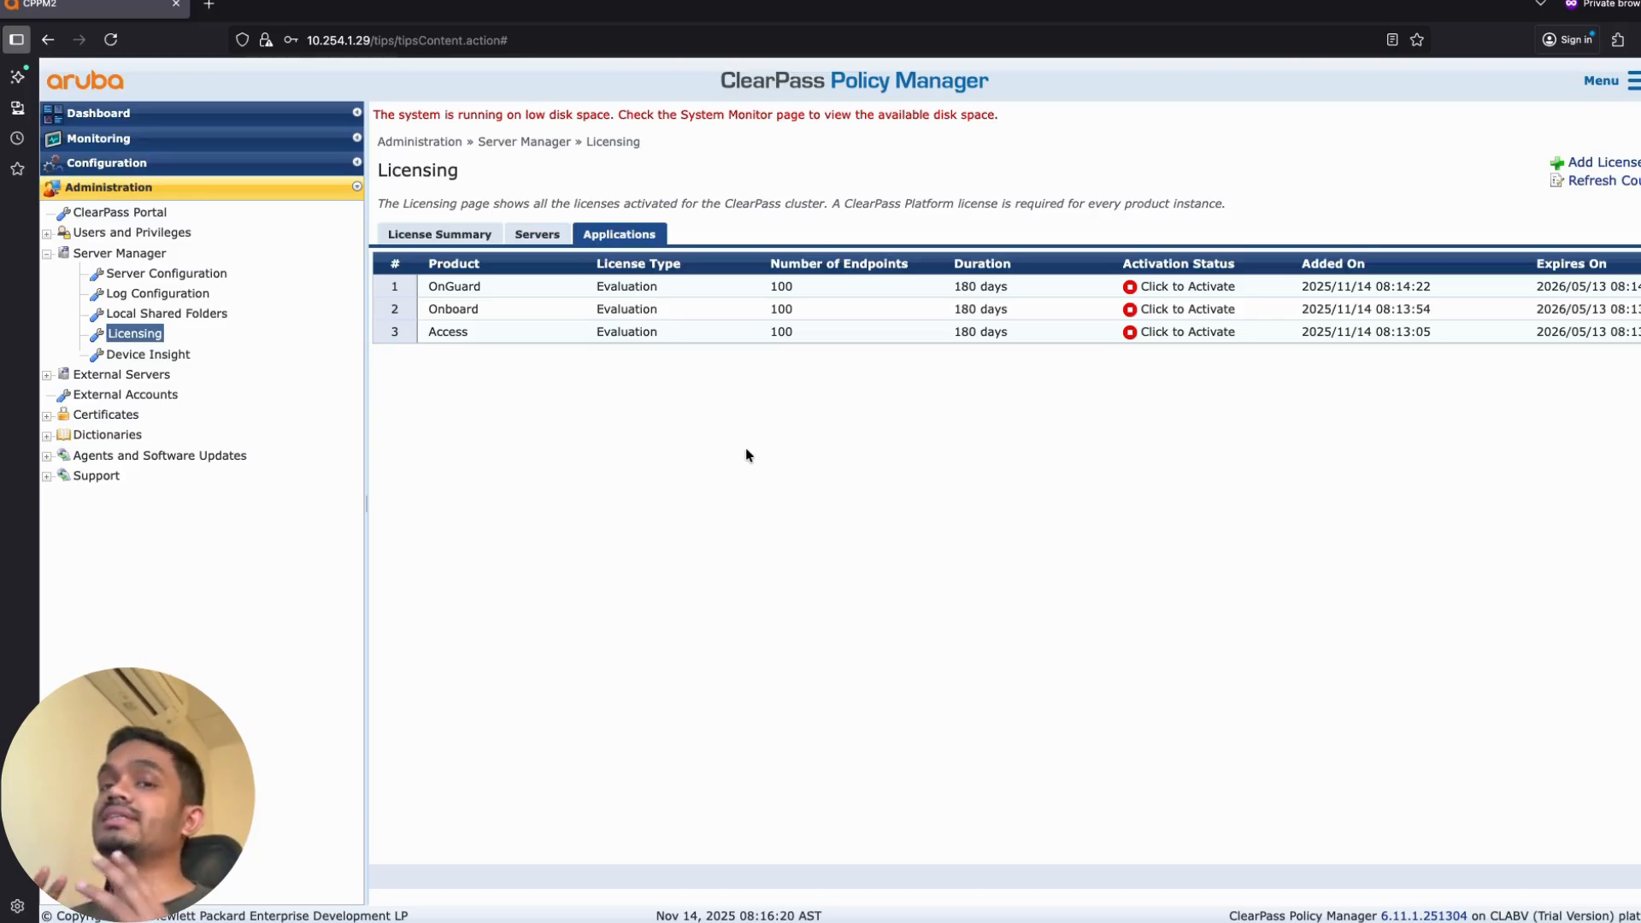
pyautogui.click(1203, 289)
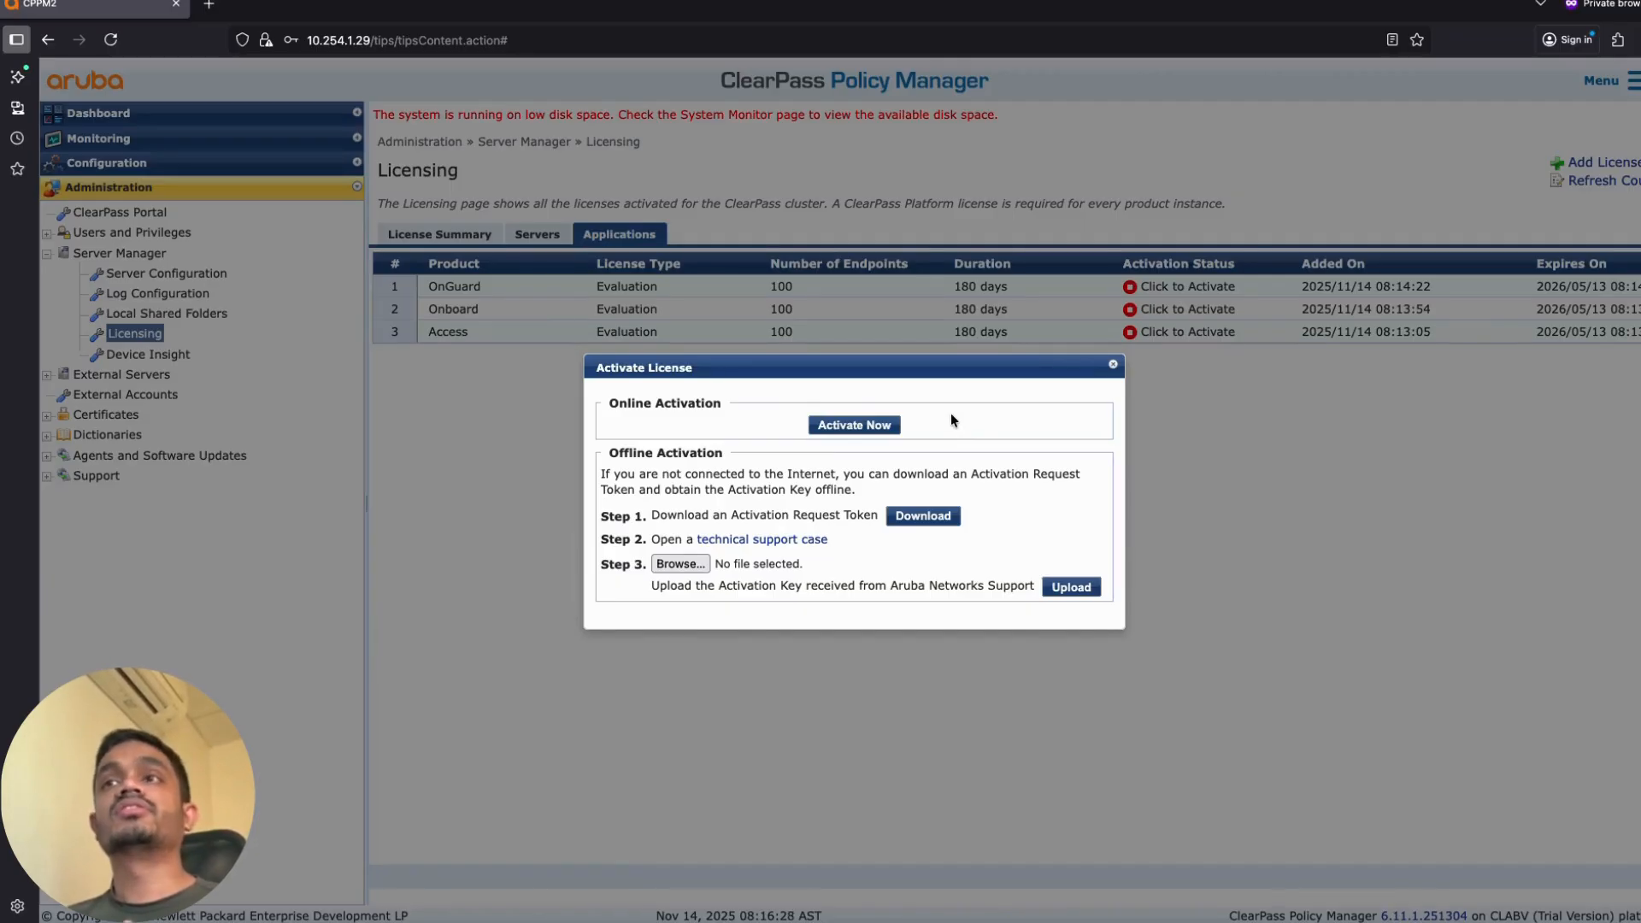
pyautogui.click(1112, 364)
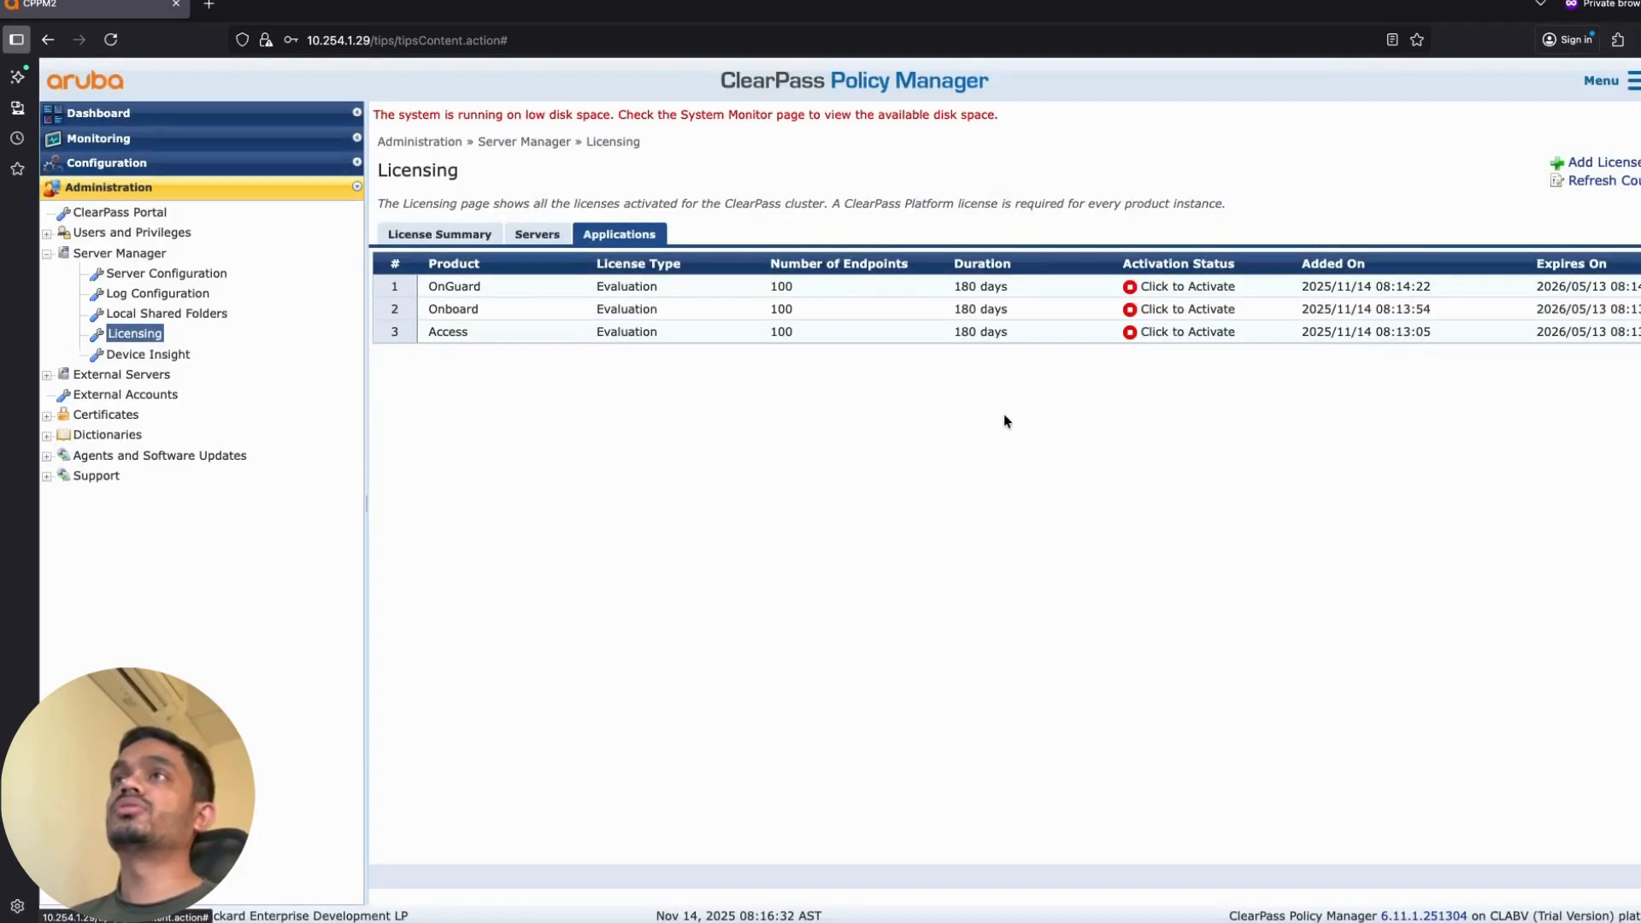